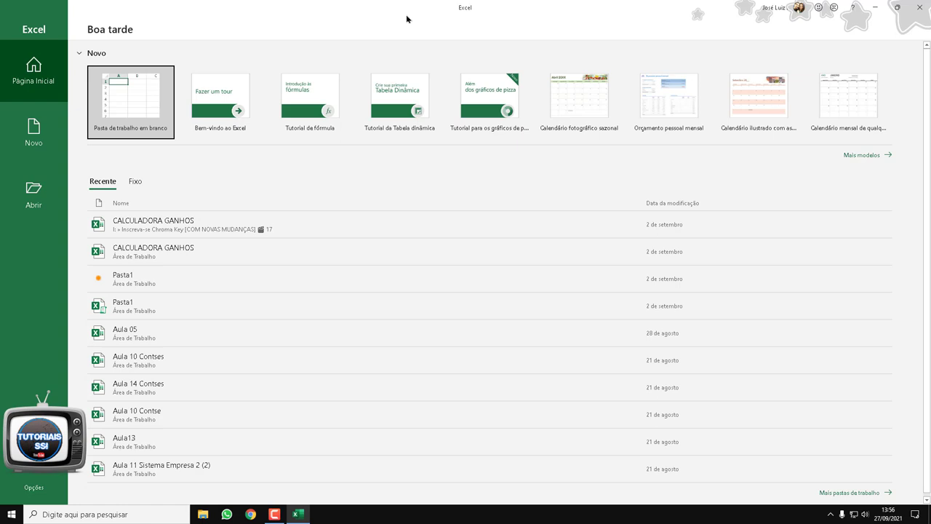
- Start a new blank workbook (Pasta1) and zoom into the empty grid
{"action": "left_click", "coordinate": [131, 100]}
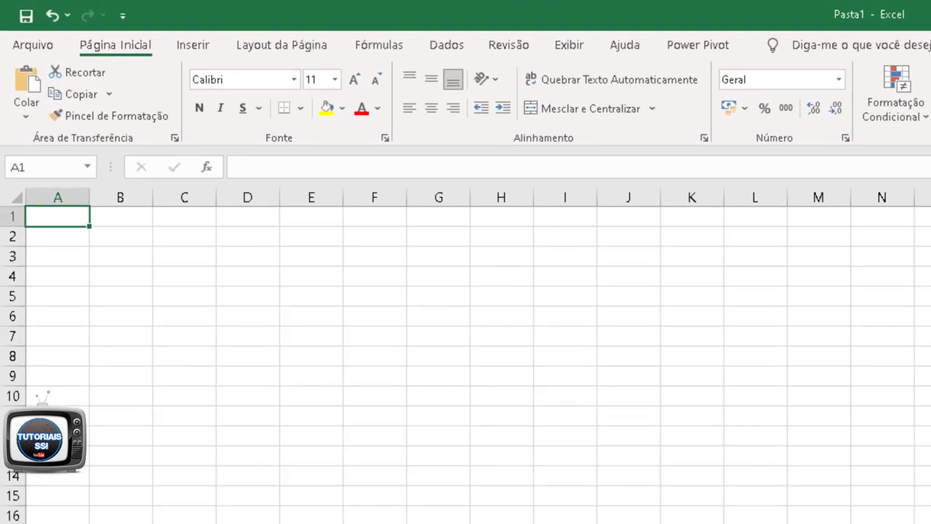
{"action": "scroll", "coordinate": [466, 356], "scroll_direction": "up", "scroll_amount": 1}
{"action": "scroll", "coordinate": [465, 357], "scroll_direction": "up", "scroll_amount": 2}
{"action": "scroll", "coordinate": [466, 357], "scroll_direction": "up", "scroll_amount": 1}
{"action": "scroll", "coordinate": [466, 356], "scroll_direction": "up", "scroll_amount": 2}
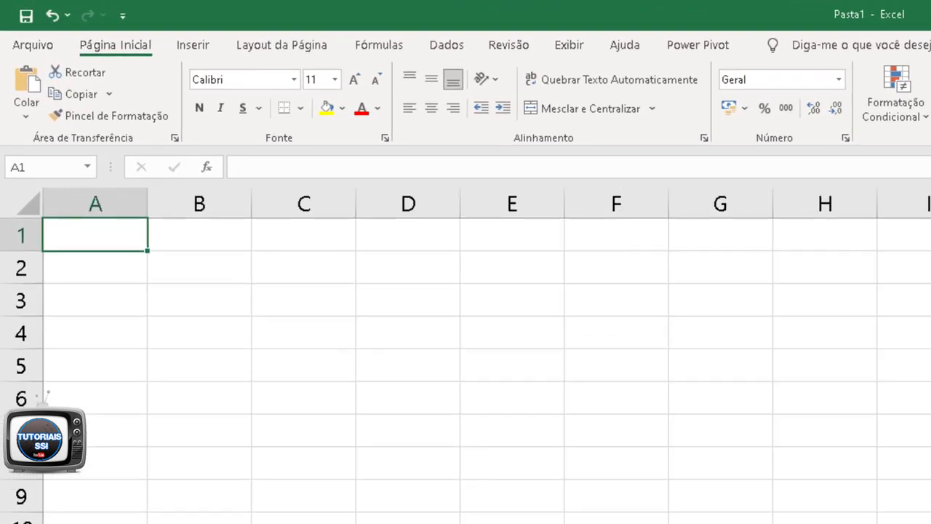
{"action": "scroll", "coordinate": [465, 356], "scroll_direction": "up", "scroll_amount": 1}
{"action": "scroll", "coordinate": [465, 357], "scroll_direction": "up", "scroll_amount": 1}
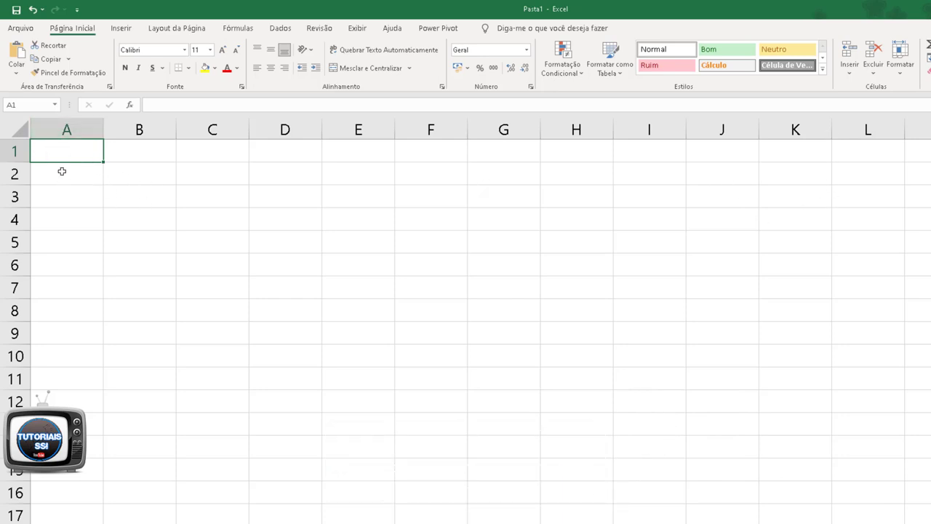
- Enter the headers Contas, Valor, Total, Entrada and Resto across A2:E2
{"action": "left_click", "coordinate": [62, 171]}
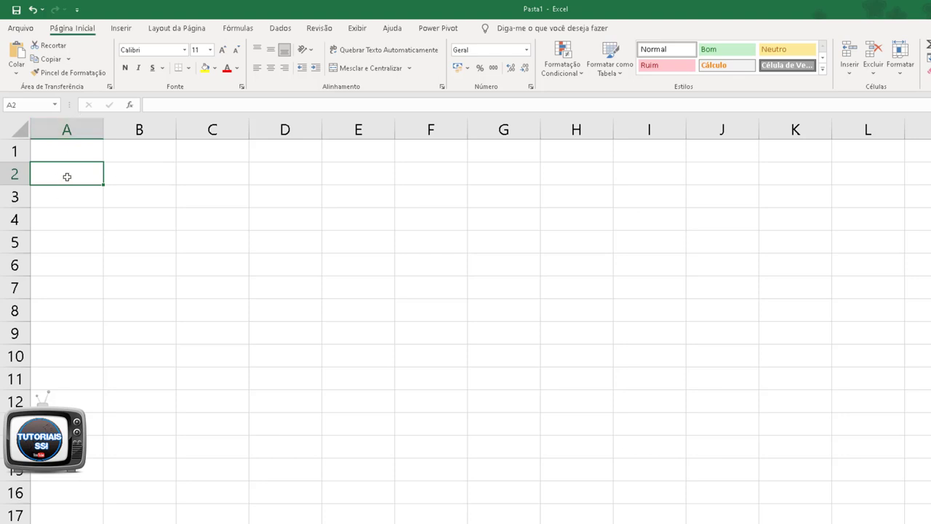
{"action": "type", "text": "Co"}
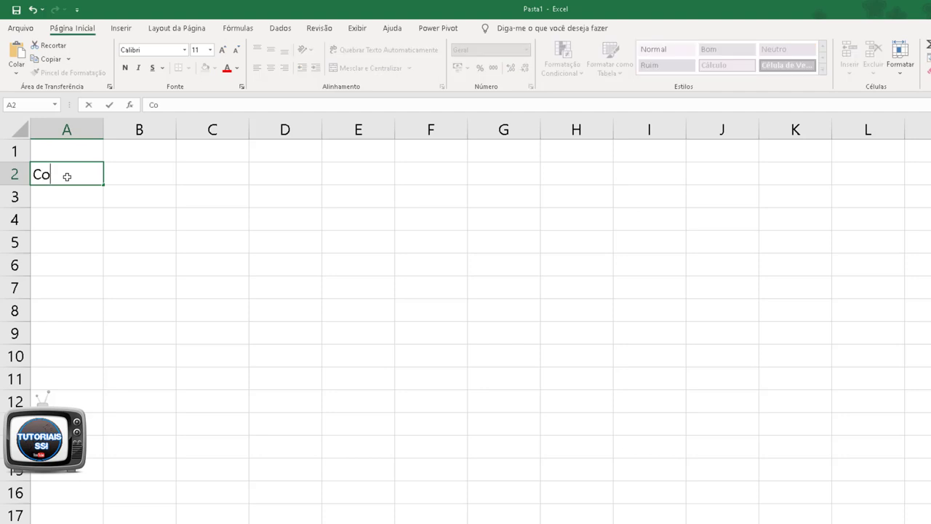
{"action": "type", "text": "ntas"}
{"action": "key", "text": "Tab"}
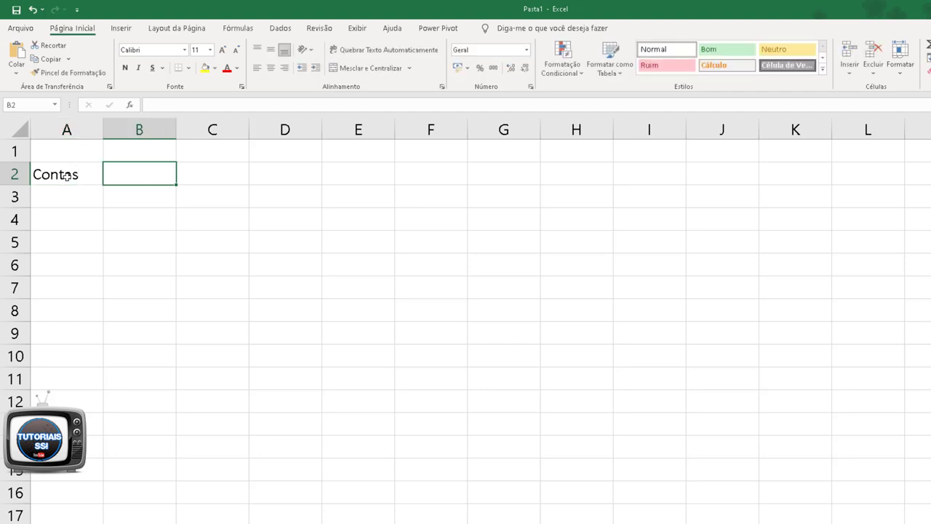
{"action": "type", "text": "Valor"}
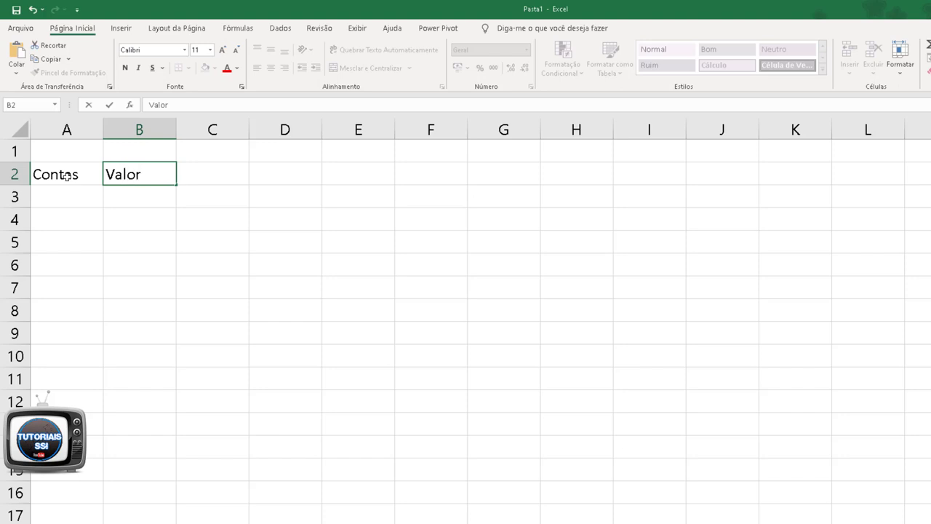
{"action": "key", "text": "Tab"}
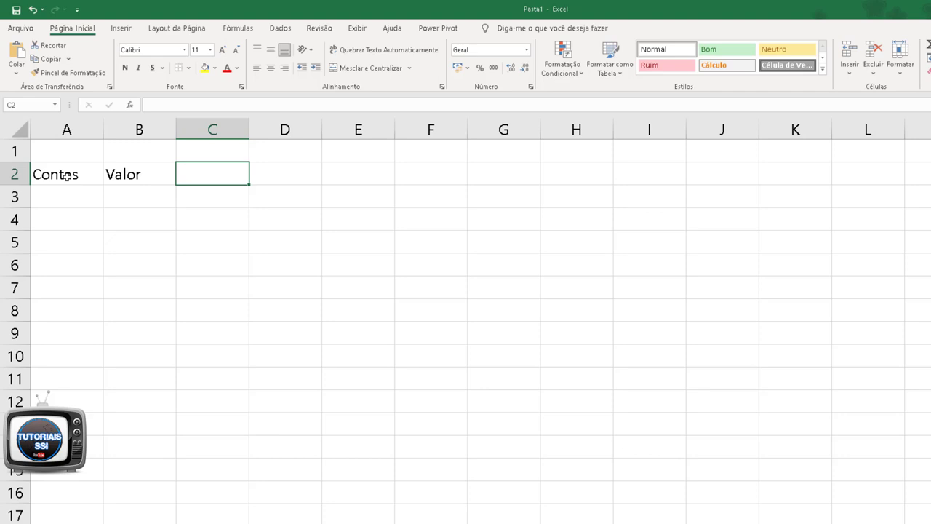
{"action": "type", "text": "Total"}
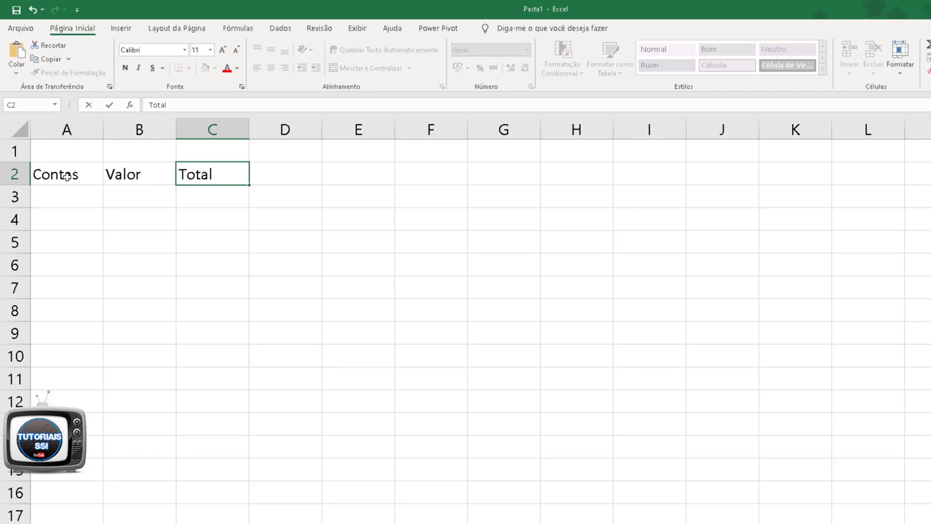
{"action": "key", "text": "Tab"}
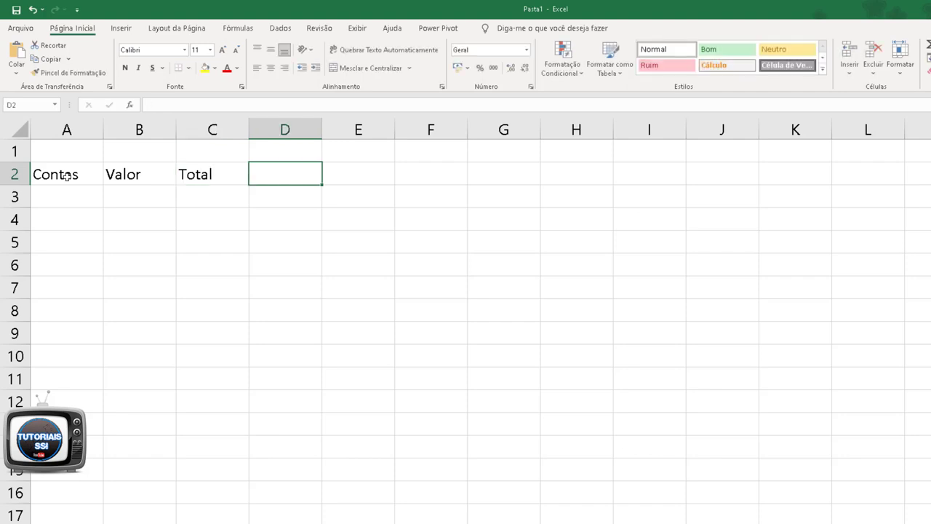
{"action": "type", "text": "Entrada"}
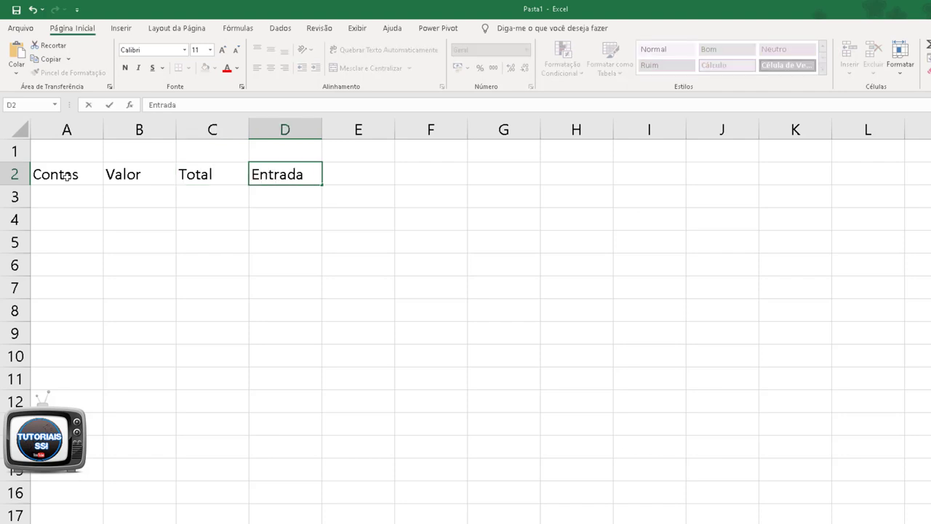
{"action": "key", "text": "Tab"}
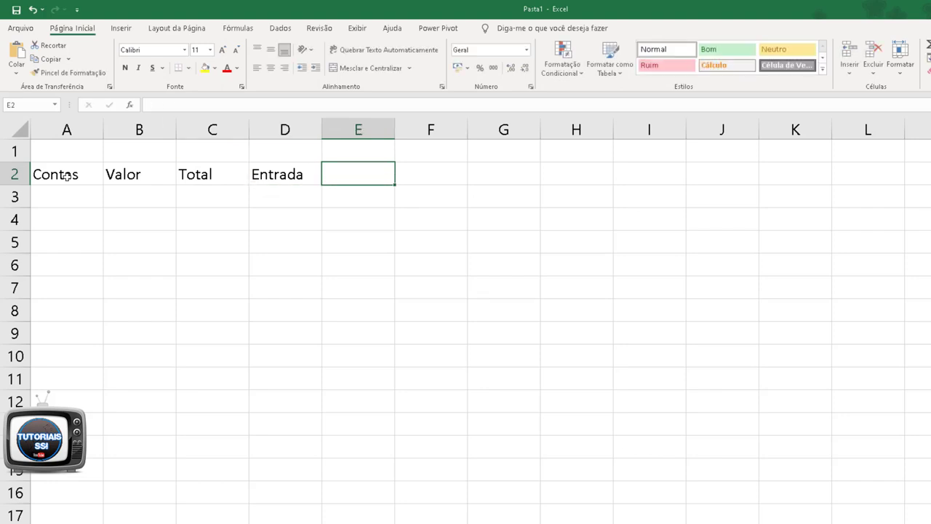
{"action": "type", "text": "R"}
{"action": "type", "text": "esto"}
{"action": "scroll", "coordinate": [66, 175], "scroll_direction": "down", "scroll_amount": 1}
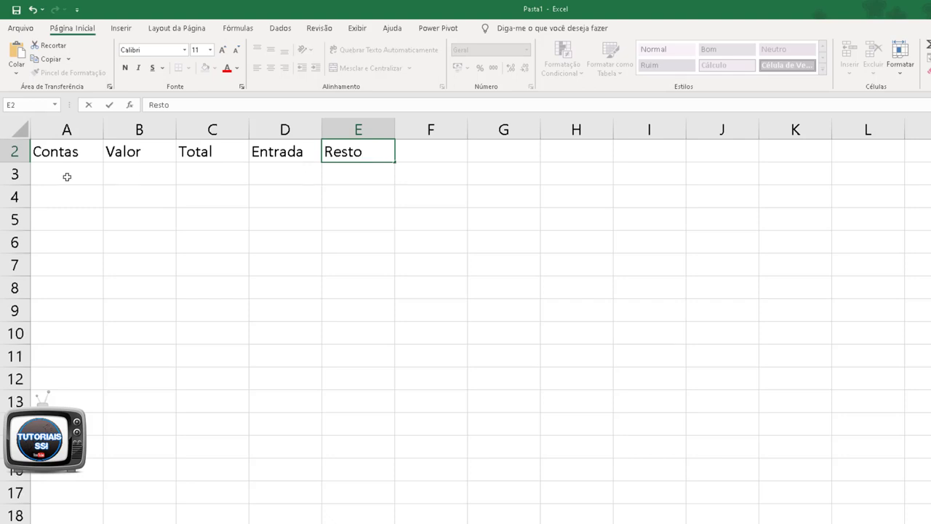
{"action": "left_click", "coordinate": [66, 176]}
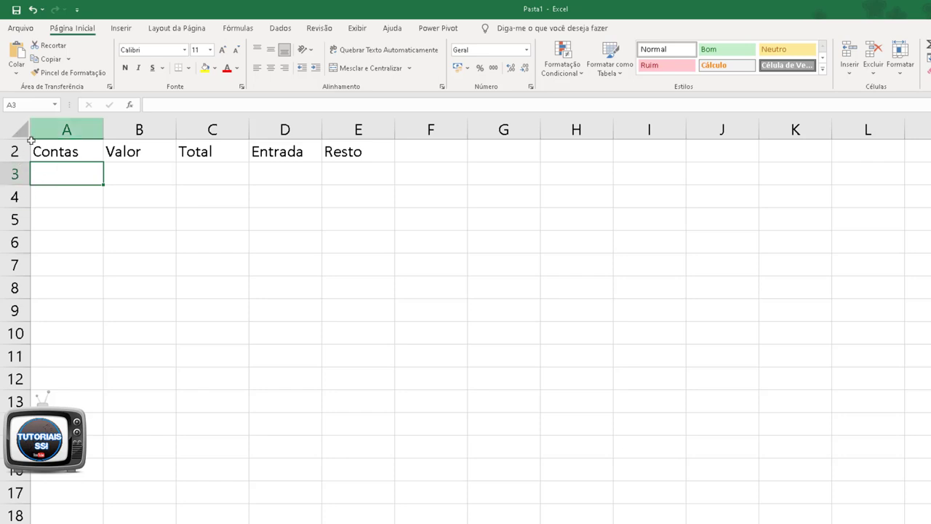
- List the expenses Água, Luz, Internet and Mercado in A3:A6
{"action": "scroll", "coordinate": [67, 176], "scroll_direction": "up", "scroll_amount": 1}
{"action": "scroll", "coordinate": [67, 177], "scroll_direction": "down", "scroll_amount": 1}
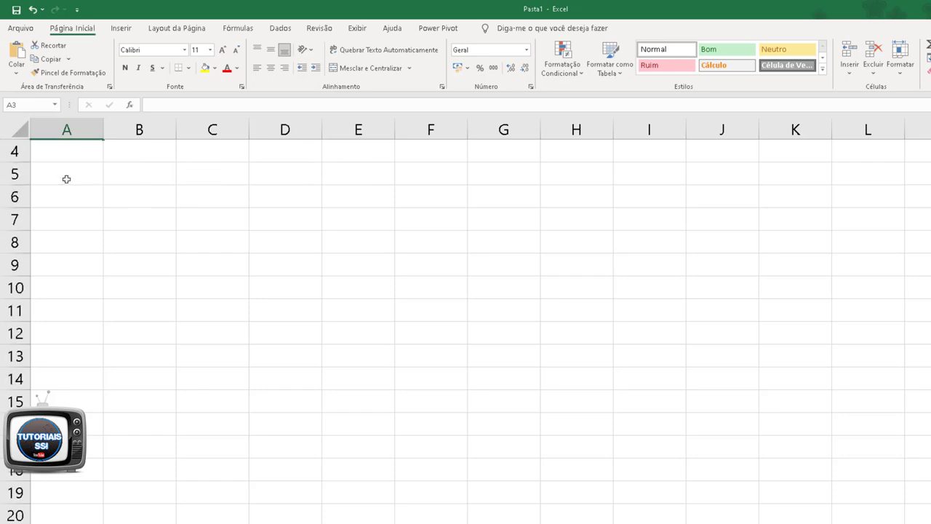
{"action": "scroll", "coordinate": [66, 177], "scroll_direction": "down", "scroll_amount": 4}
{"action": "scroll", "coordinate": [67, 177], "scroll_direction": "up", "scroll_amount": 5}
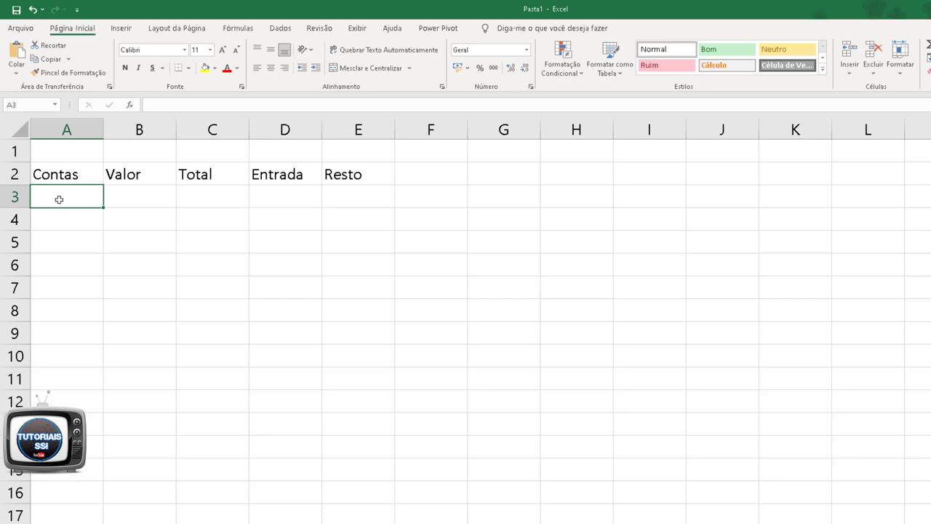
{"action": "type", "text": "Água"}
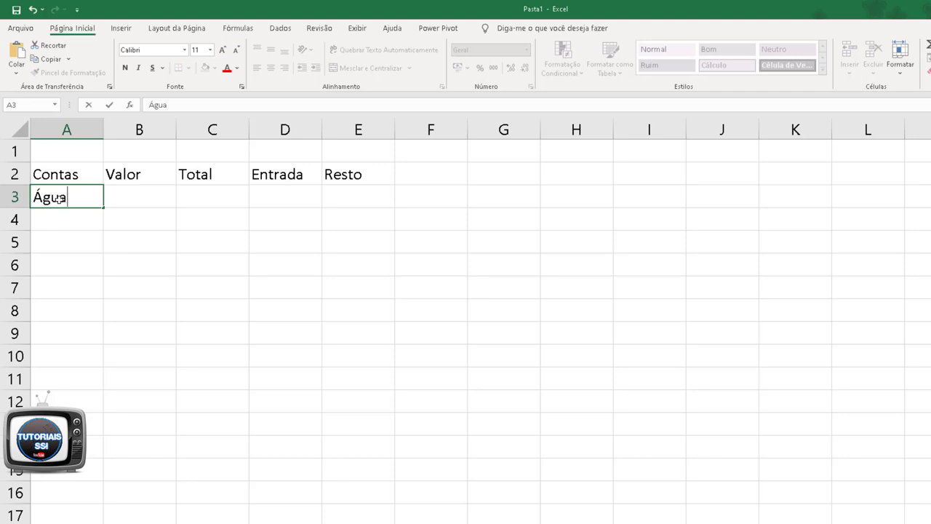
{"action": "key", "text": "Return"}
{"action": "type", "text": "L"}
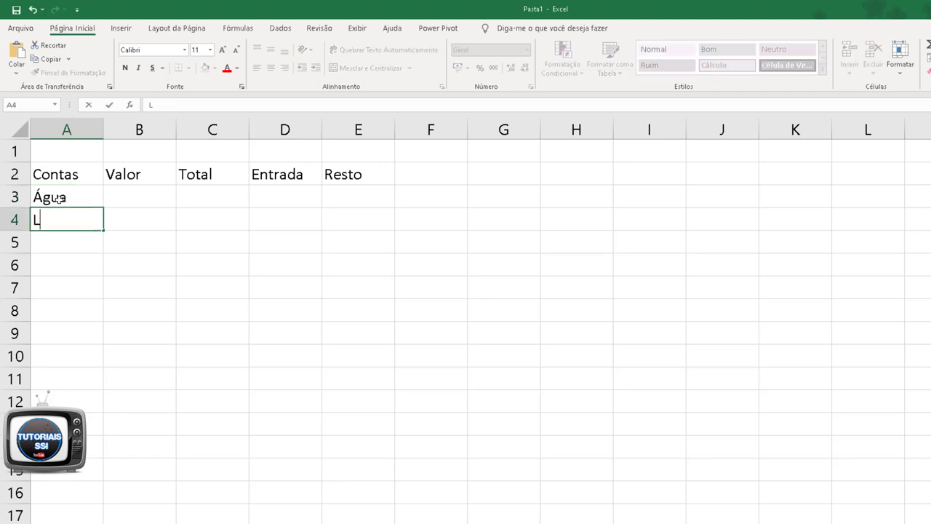
{"action": "type", "text": "uz"}
{"action": "key", "text": "Return"}
{"action": "type", "text": "I"}
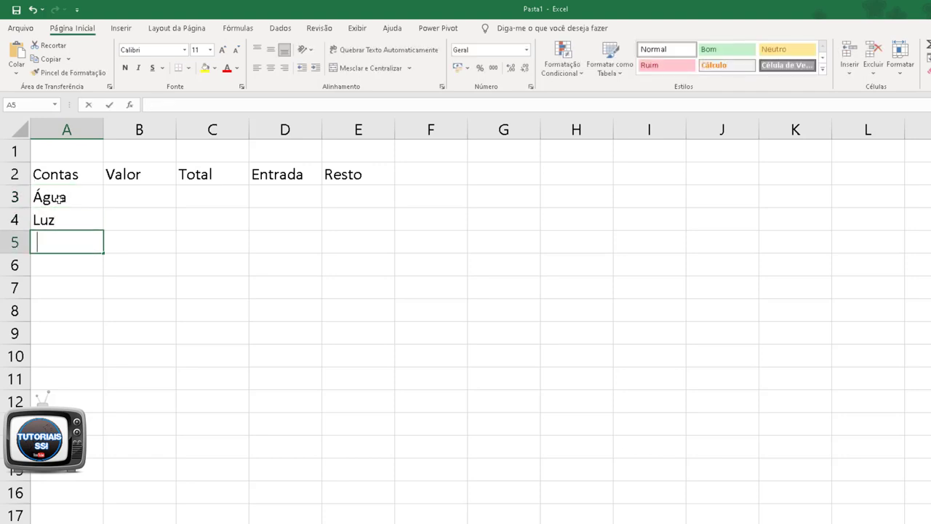
{"action": "type", "text": "nternet"}
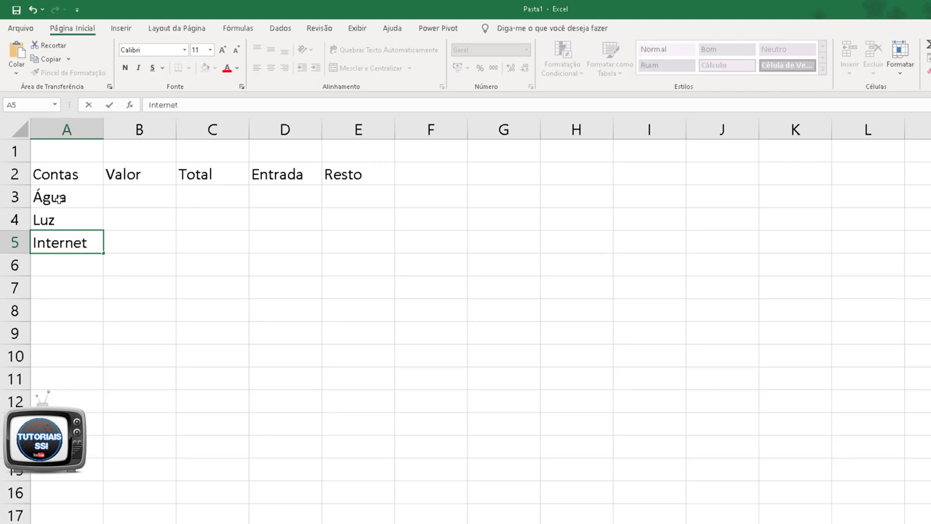
{"action": "key", "text": "Return"}
{"action": "type", "text": "Mer"}
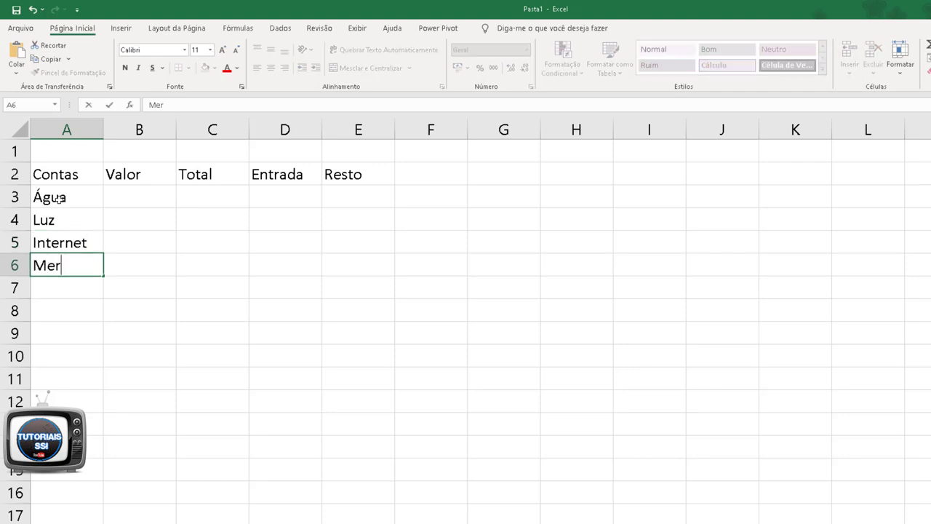
{"action": "type", "text": "cado"}
{"action": "key", "text": "Return"}
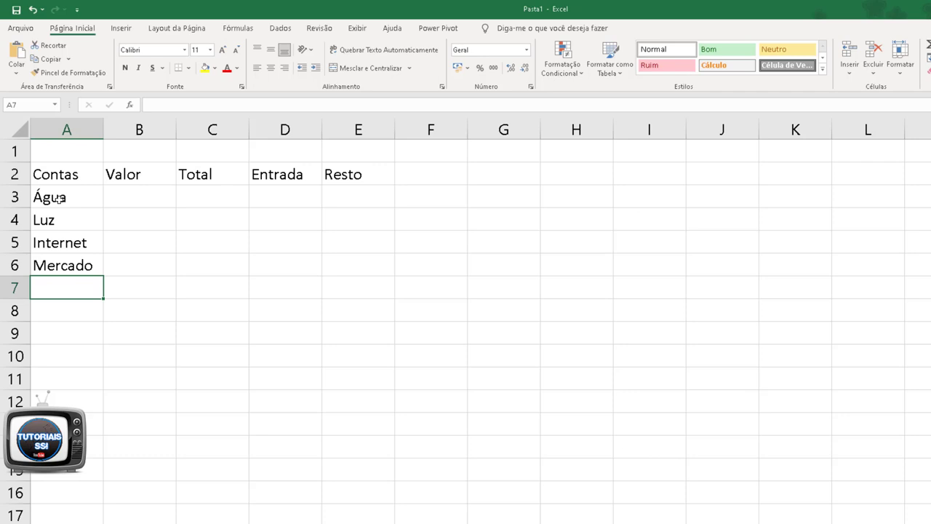
- Add Parcela Carro and Diversos in A7 and A8
{"action": "type", "text": "Par"}
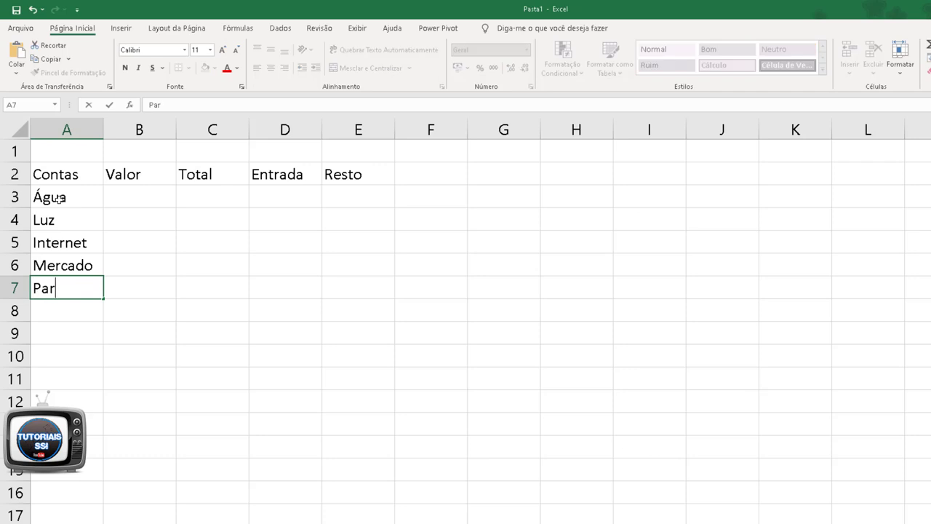
{"action": "type", "text": "cela C"}
{"action": "type", "text": "arro"}
{"action": "key", "text": "Return"}
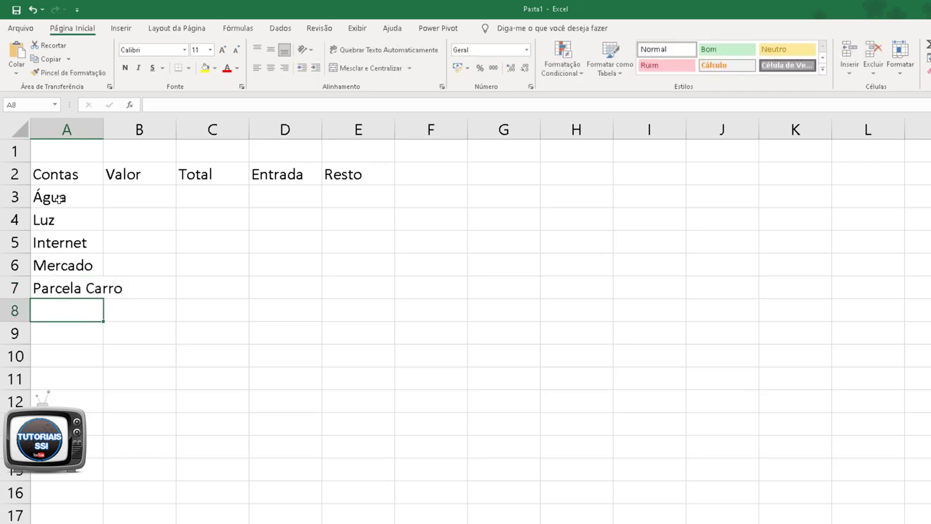
{"action": "type", "text": "Div"}
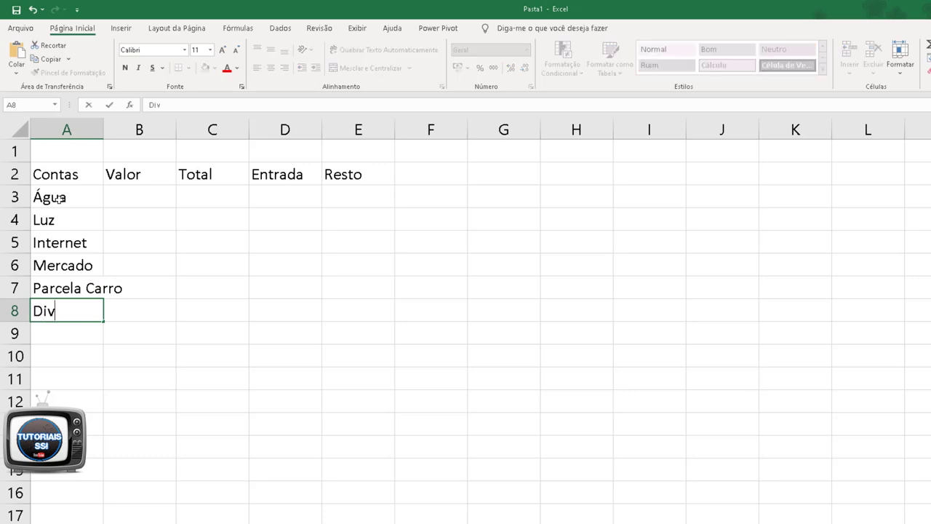
{"action": "type", "text": "ersos"}
{"action": "left_click", "coordinate": [104, 125]}
- Widen column A to fit, then enter 98,36, 145,60, 170, 845,23 and 330 in B3:B7
{"action": "double_click", "coordinate": [103, 126]}
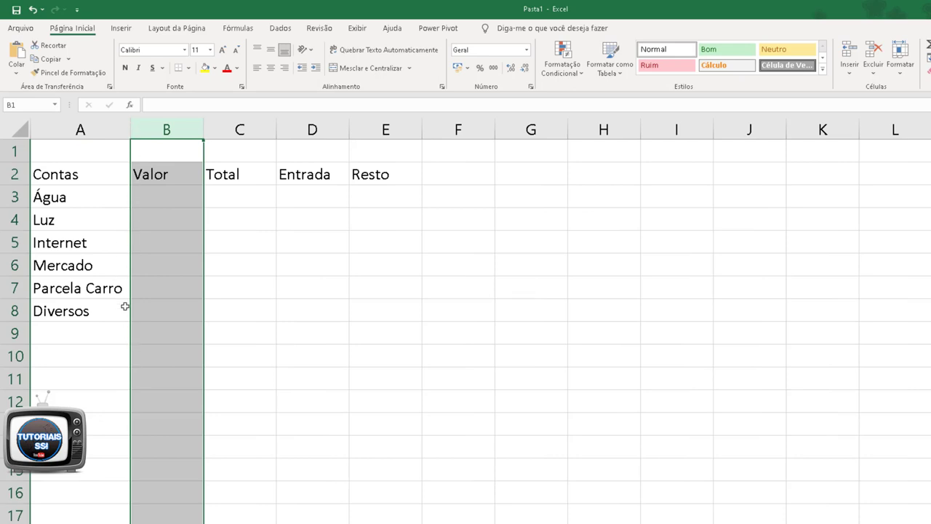
{"action": "left_click", "coordinate": [166, 198]}
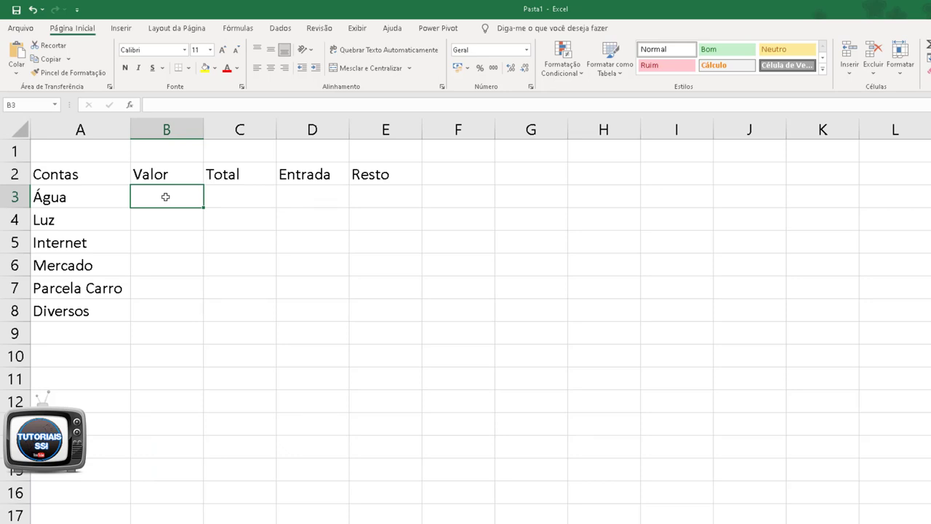
{"action": "type", "text": "98"}
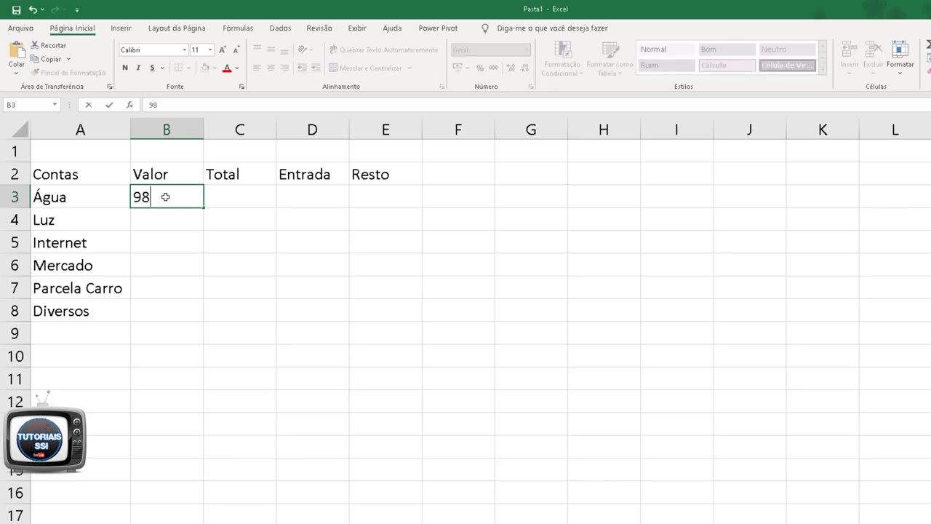
{"action": "type", "text": ",36"}
{"action": "key", "text": "Return"}
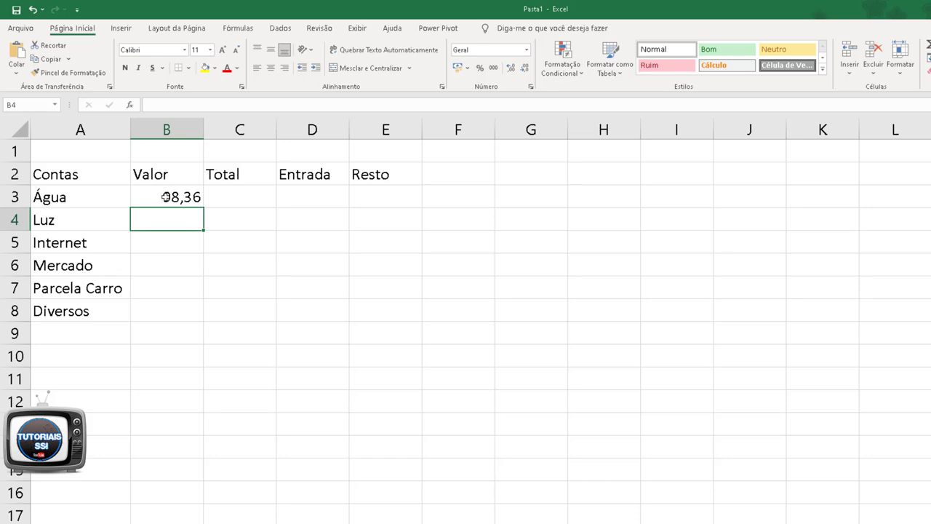
{"action": "type", "text": "145,"}
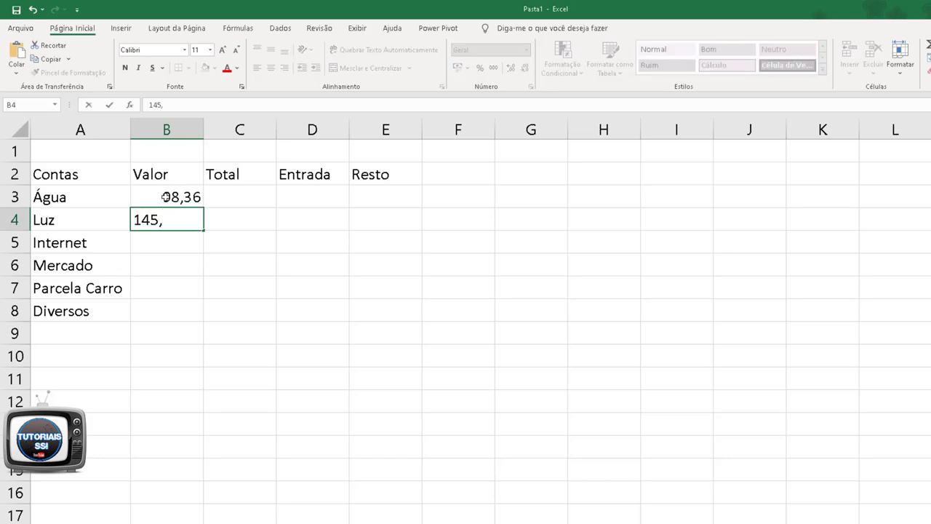
{"action": "type", "text": "60"}
{"action": "key", "text": "Return"}
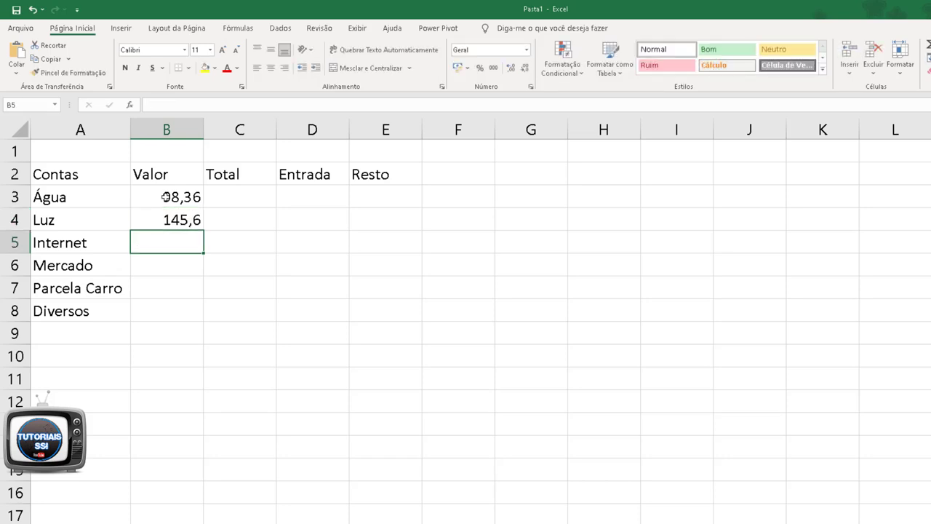
{"action": "type", "text": "1"}
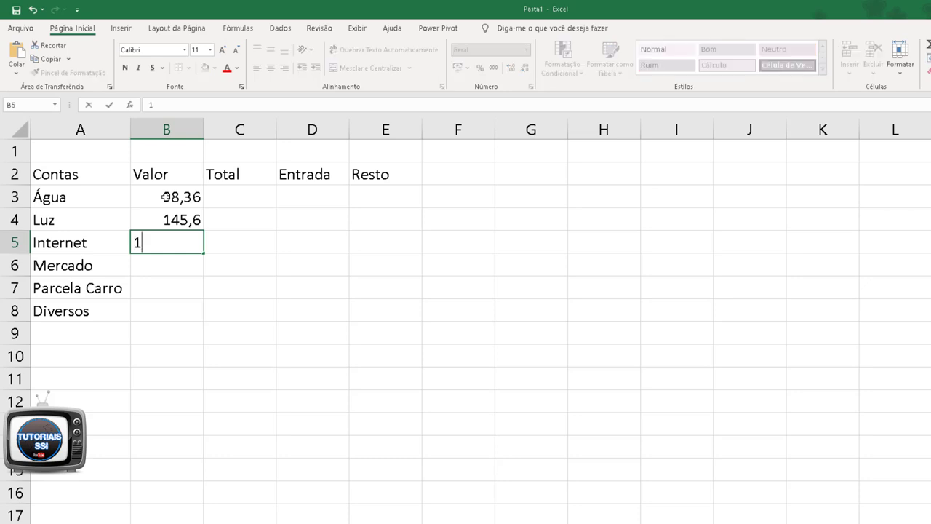
{"action": "type", "text": "70"}
{"action": "key", "text": "Return"}
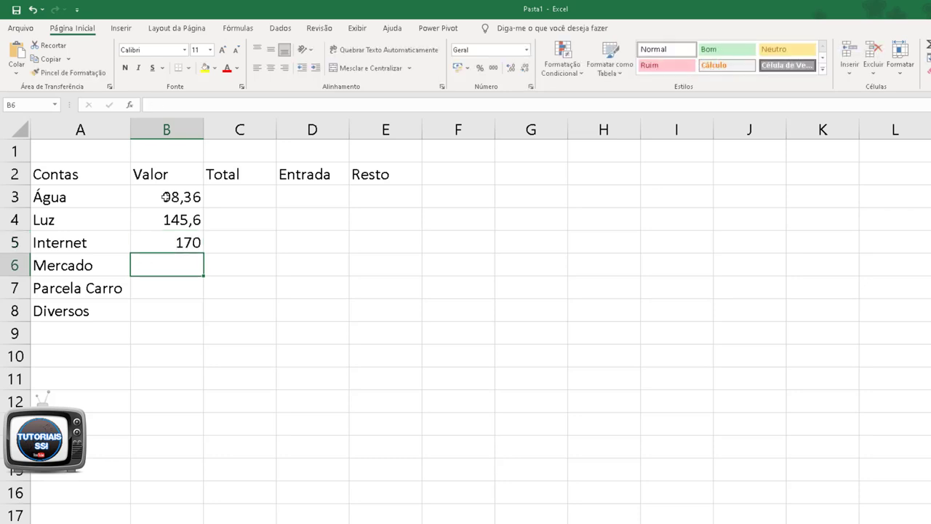
{"action": "type", "text": "8"}
{"action": "type", "text": "45,"}
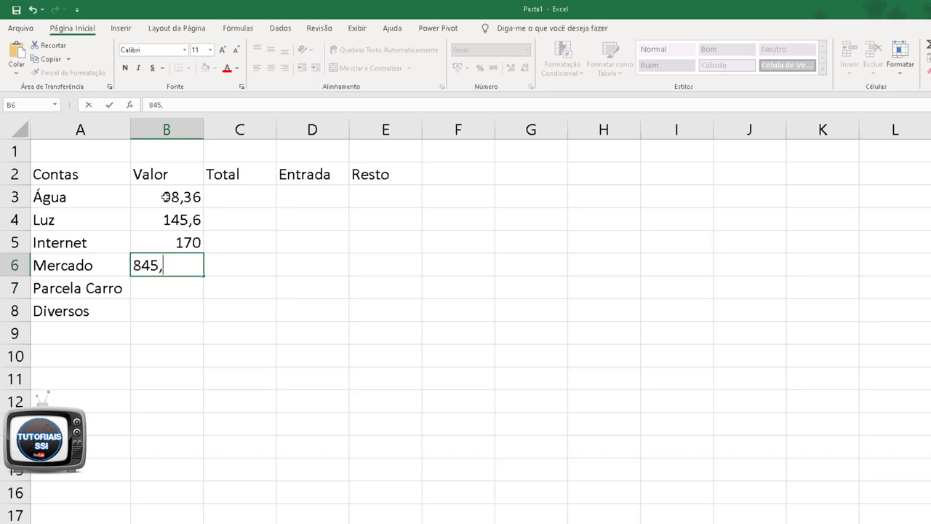
{"action": "type", "text": "23"}
{"action": "key", "text": "Return"}
{"action": "type", "text": "33"}
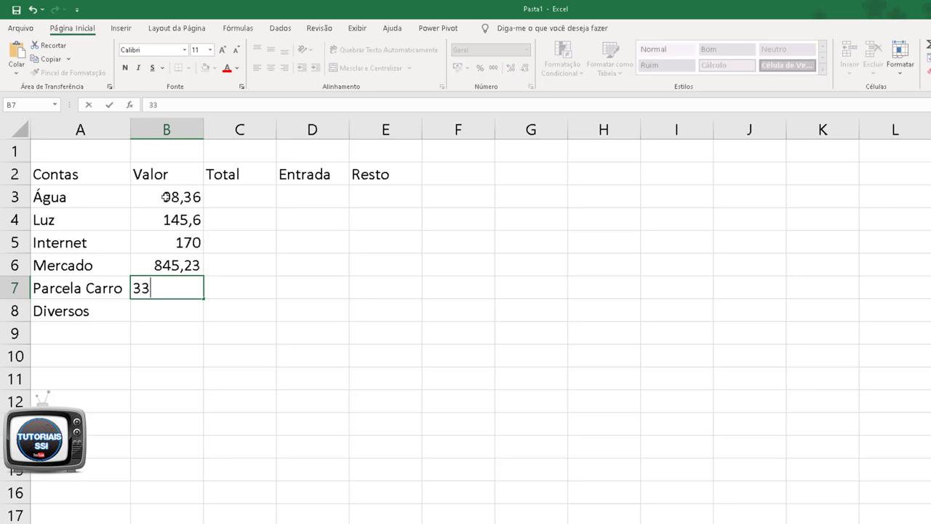
{"action": "type", "text": "0"}
{"action": "key", "text": "Return"}
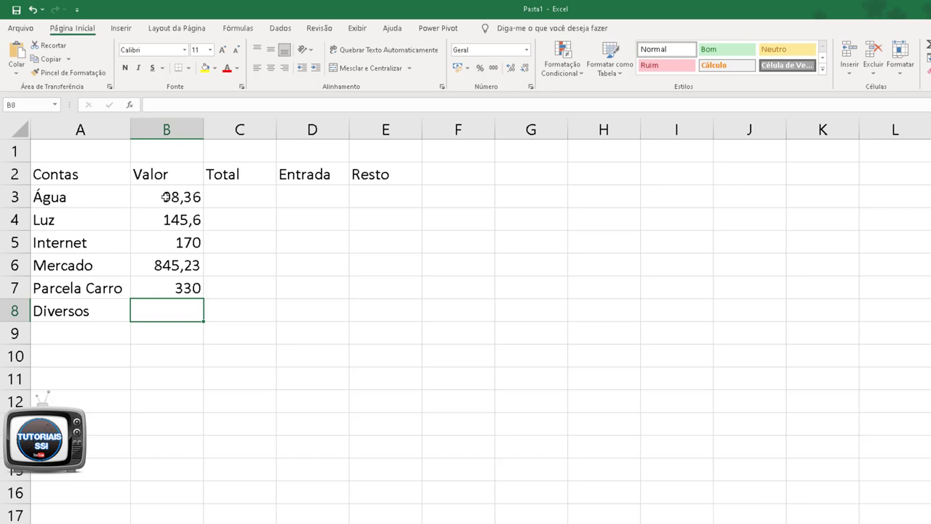
- Enter 265 as the Diversos amount in B8
{"action": "left_click", "coordinate": [83, 332]}
{"action": "left_click", "coordinate": [62, 363]}
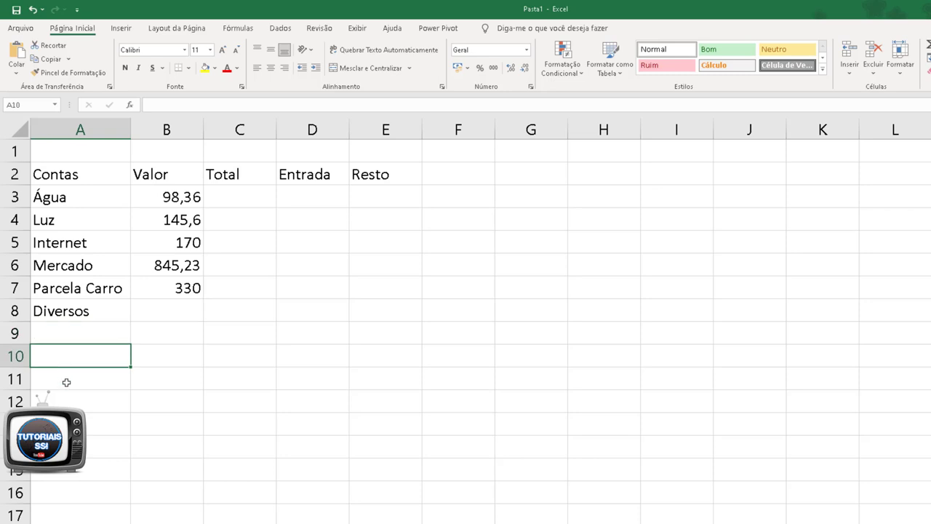
{"action": "left_click", "coordinate": [66, 382]}
{"action": "left_click", "coordinate": [62, 423]}
{"action": "left_click", "coordinate": [62, 393]}
{"action": "left_click", "coordinate": [64, 356]}
{"action": "left_click", "coordinate": [71, 334]}
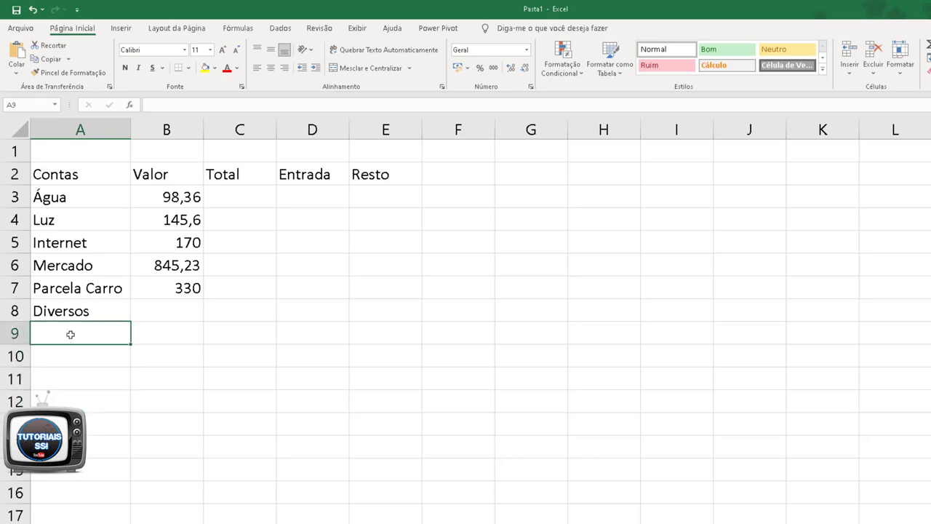
{"action": "left_click", "coordinate": [144, 311]}
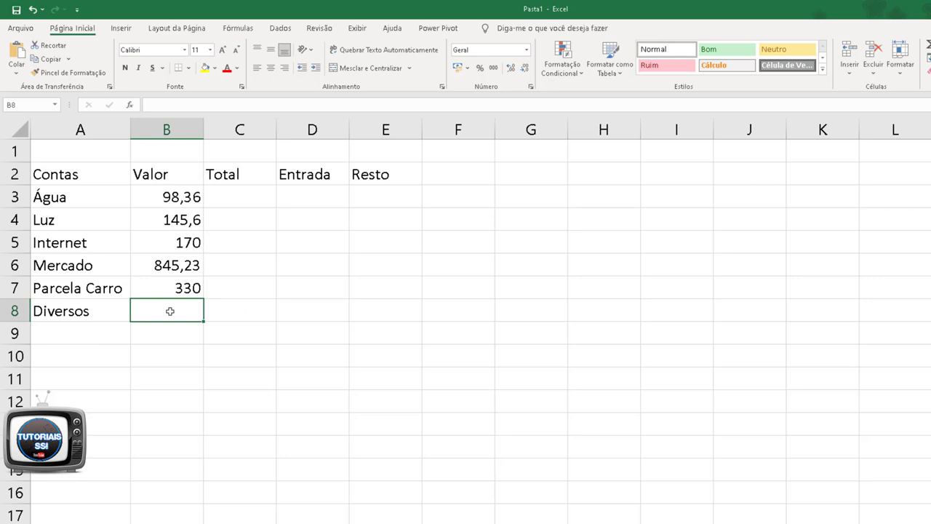
{"action": "type", "text": "265"}
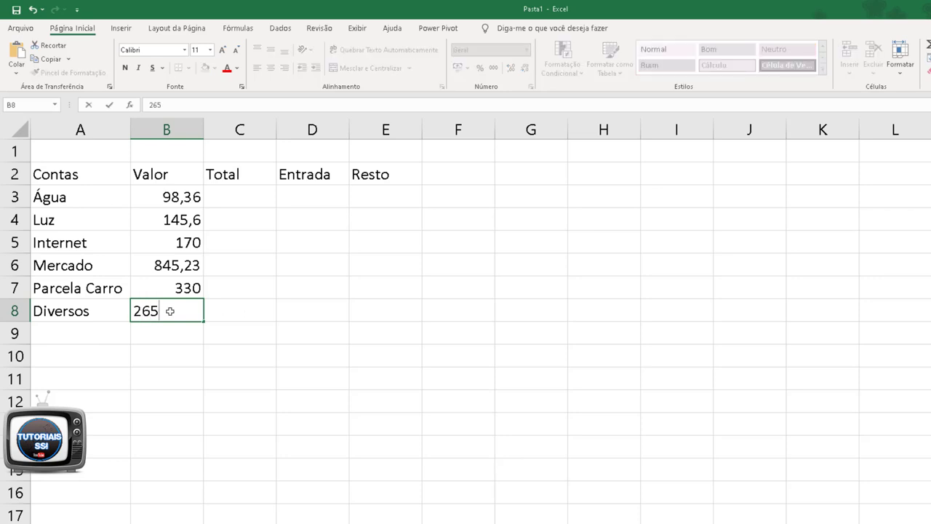
{"action": "key", "text": "Return"}
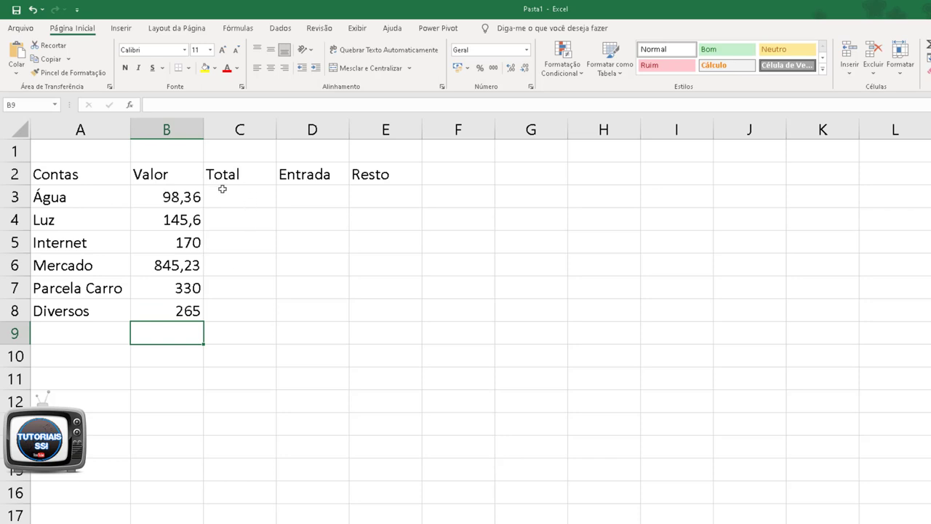
- Apply R$ accounting format to the Valor amounts B3:B8 and start a sum formula in C3
{"action": "mouse_move", "coordinate": [185, 190]}
{"action": "left_mouse_down"}
{"action": "mouse_move", "coordinate": [195, 310]}
{"action": "mouse_move", "coordinate": [190, 522]}
{"action": "left_mouse_up"}
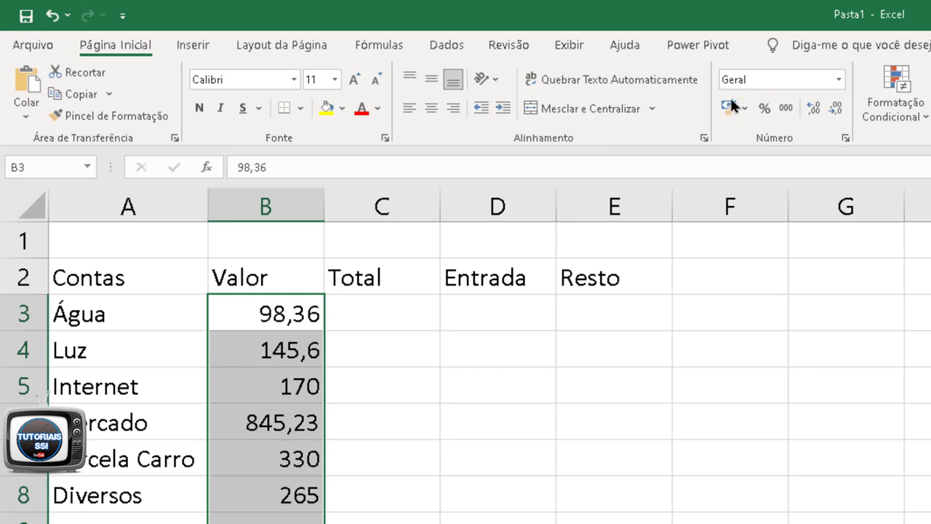
{"action": "left_click", "coordinate": [729, 108]}
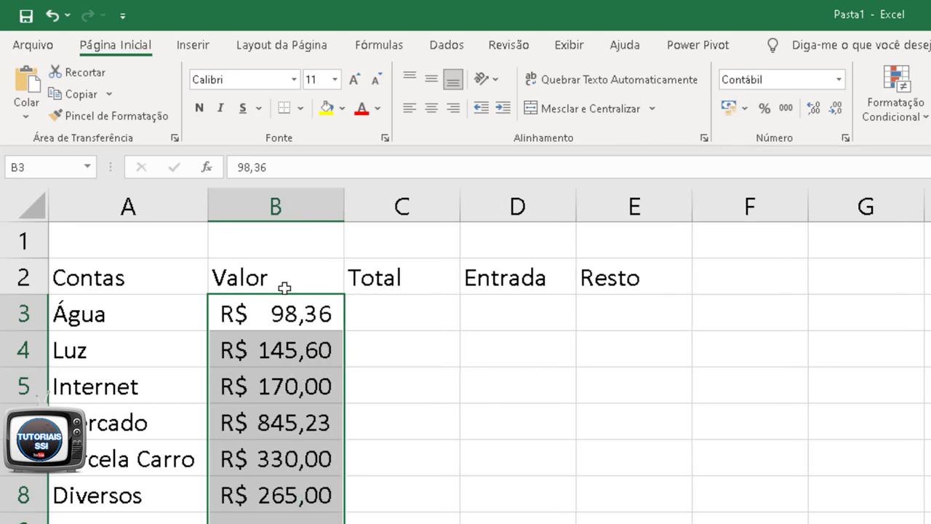
{"action": "left_click", "coordinate": [403, 315]}
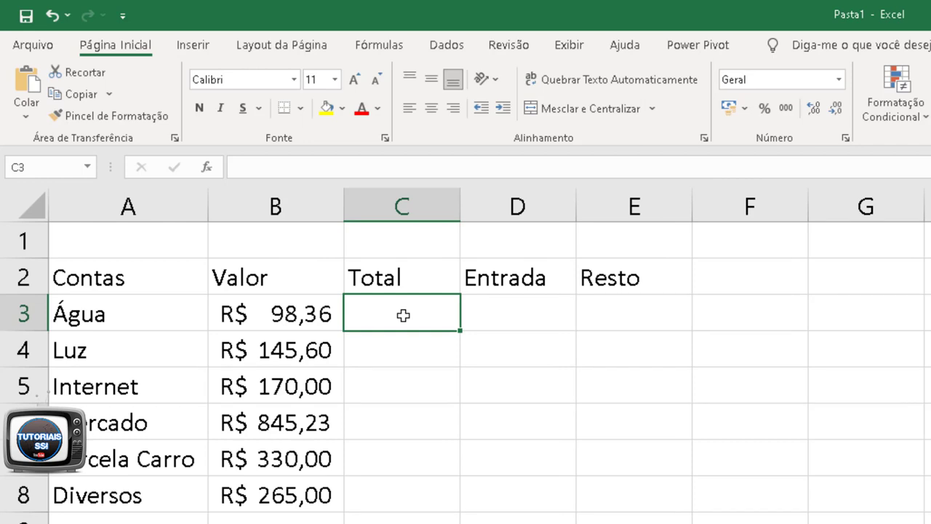
{"action": "type", "text": "="}
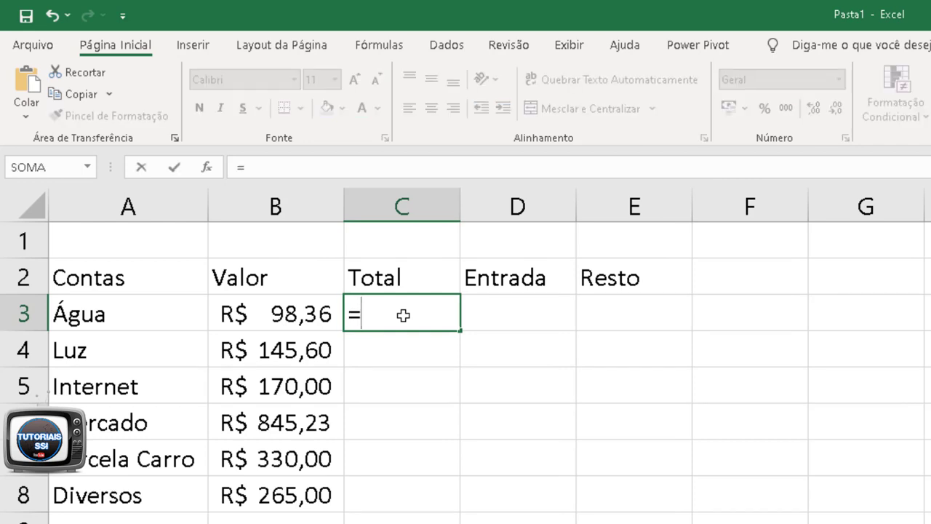
{"action": "type", "text": "so"}
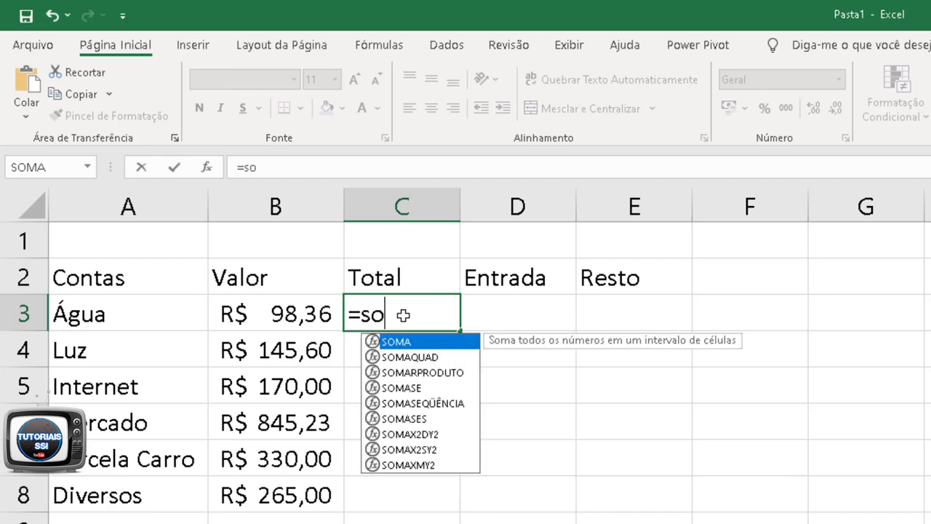
{"action": "type", "text": "m,a"}
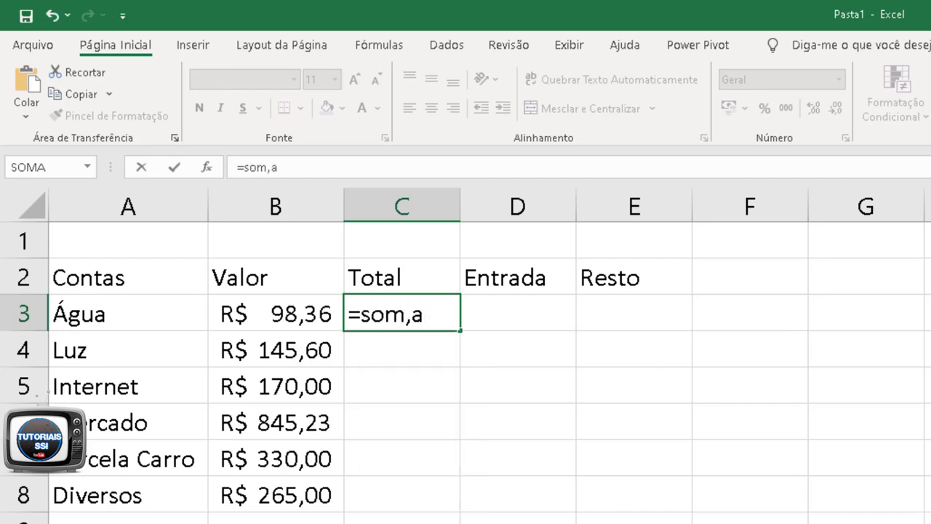
- Complete the Total in C3 as =SOMA(B3:B14), showing R$ 1.854,19
{"action": "key", "text": "BackSpace"}
{"action": "key", "text": "BackSpace"}
{"action": "type", "text": "a"}
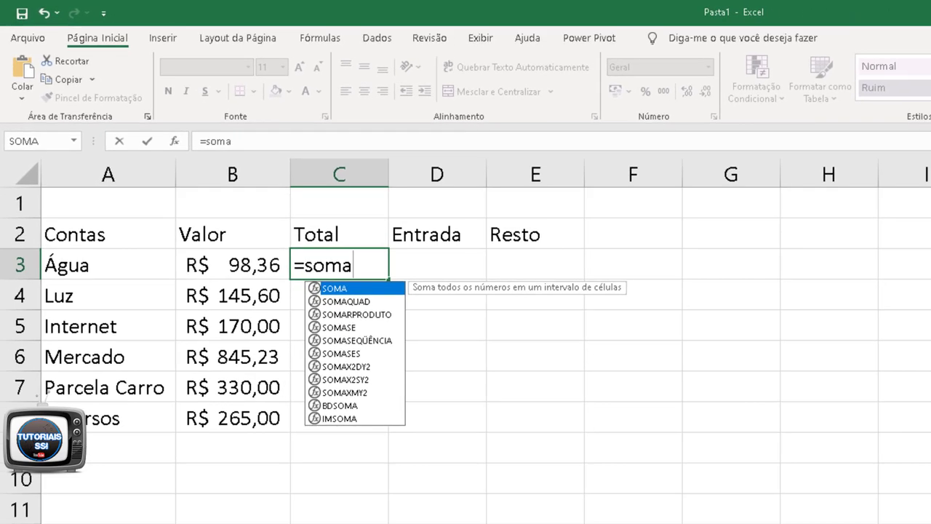
{"action": "type", "text": "("}
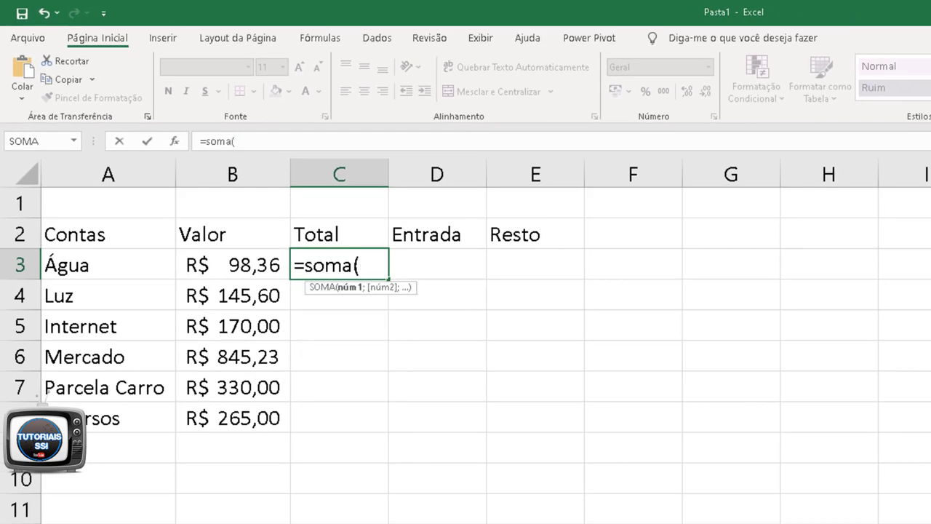
{"action": "left_click", "coordinate": [256, 267]}
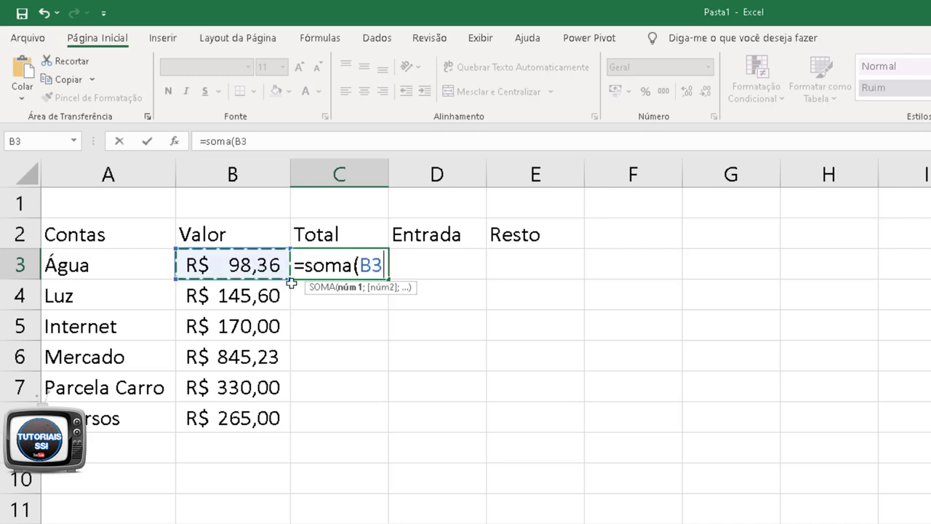
{"action": "left_click_drag", "start_coordinate": [291, 282], "coordinate": [259, 419]}
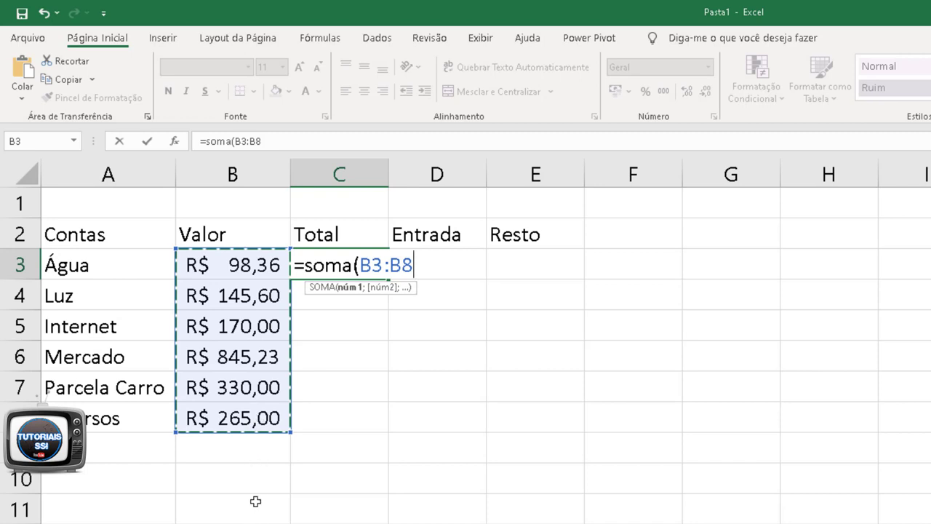
{"action": "key", "text": "BackSpace"}
{"action": "key", "text": "BackSpace"}
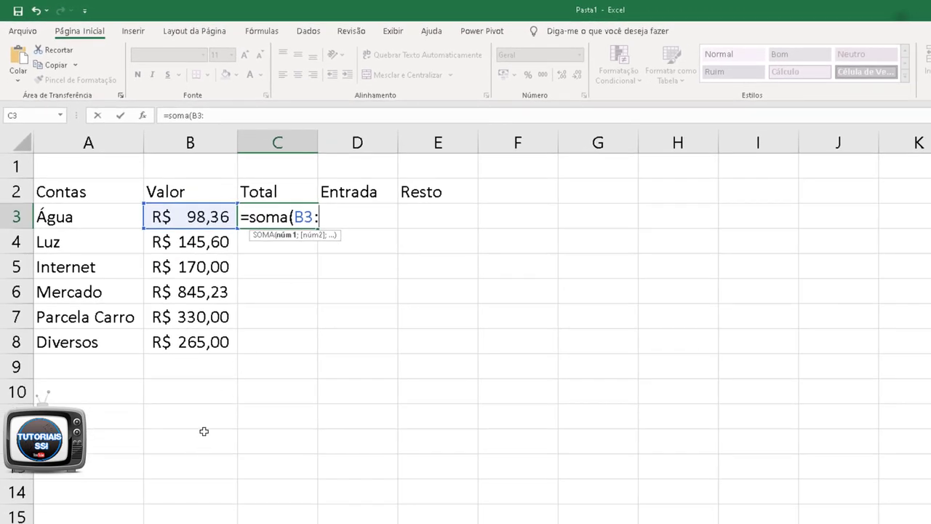
{"action": "left_click", "coordinate": [198, 492]}
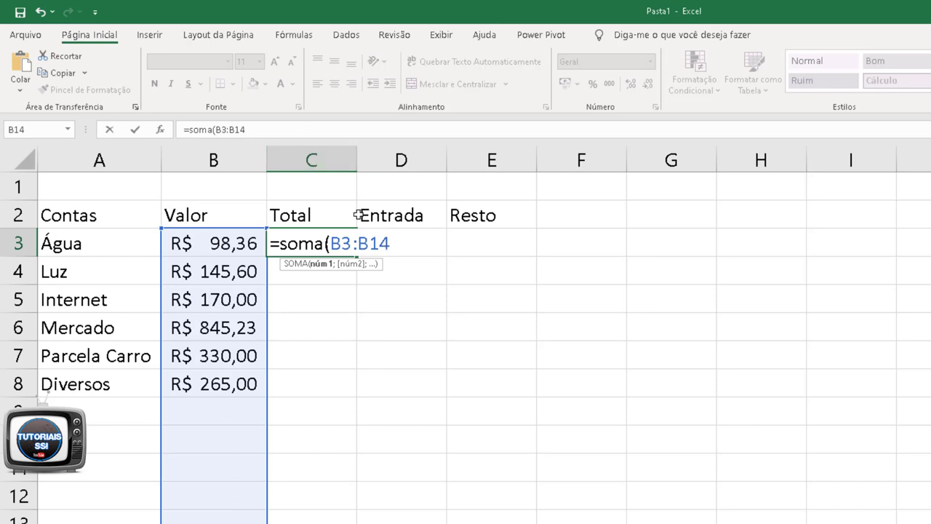
{"action": "key", "text": "Return"}
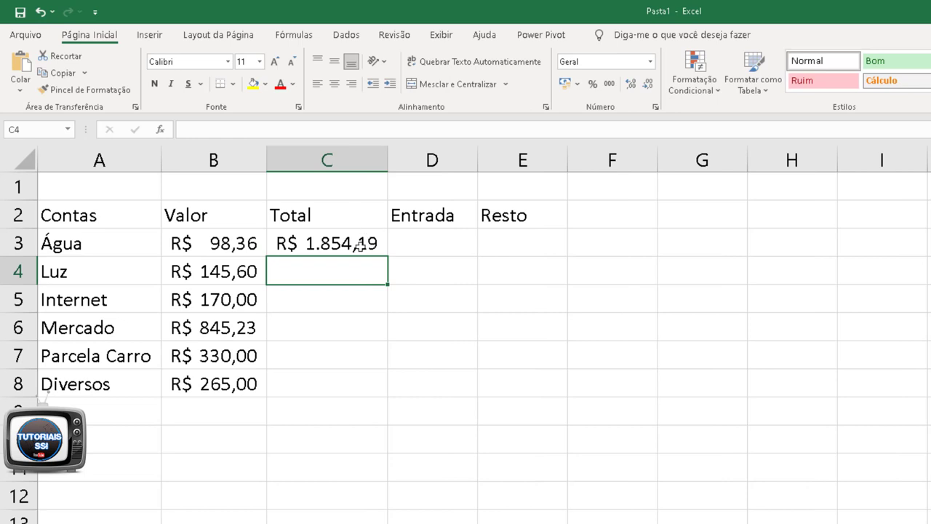
- Change the Total formula in C3 to =SOMA(B3:B15)
{"action": "left_click", "coordinate": [351, 246]}
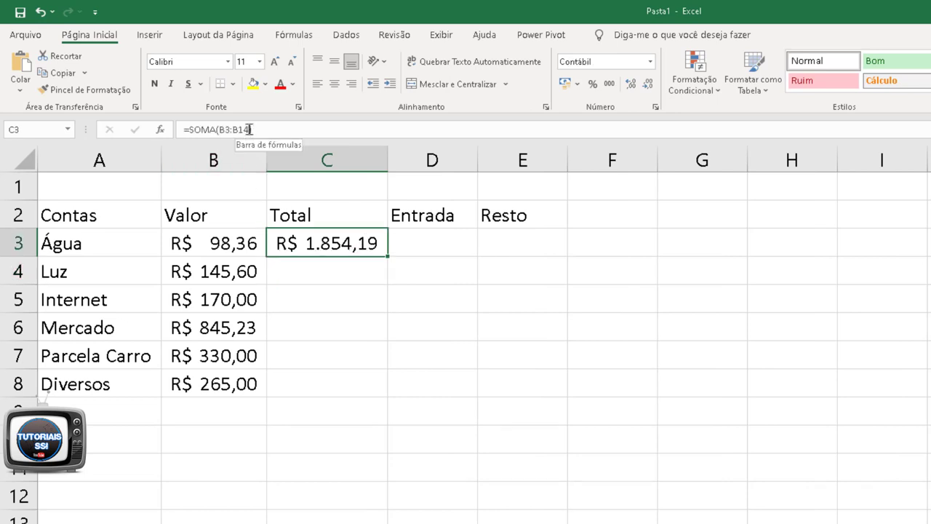
{"action": "left_click", "coordinate": [249, 130]}
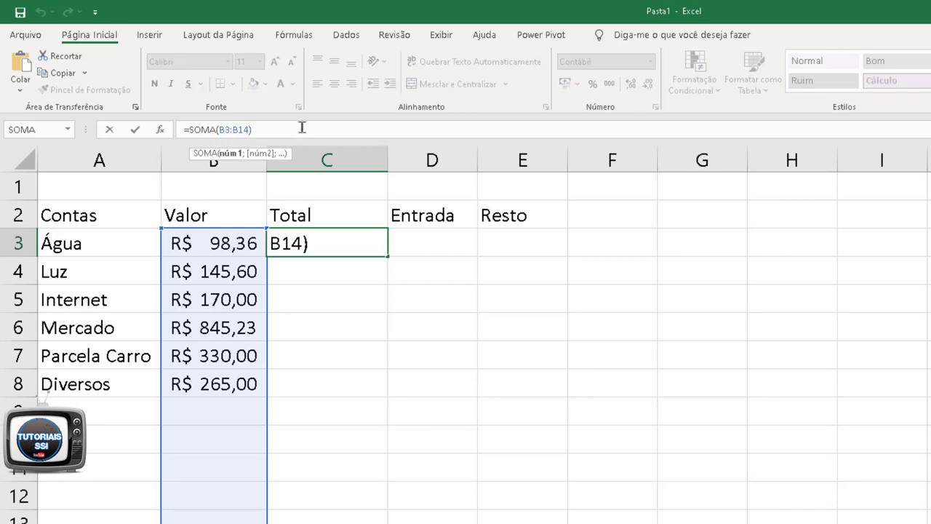
{"action": "key", "text": "BackSpace"}
{"action": "type", "text": "5"}
{"action": "key", "text": "Return"}
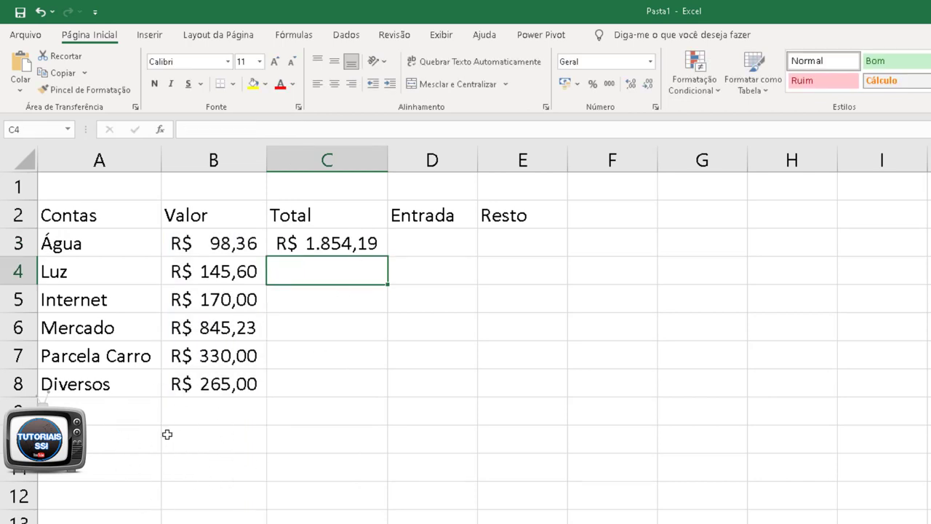
- Check the Total formula and Valor cells, then select the Entrada cell D3
{"action": "left_click", "coordinate": [347, 245]}
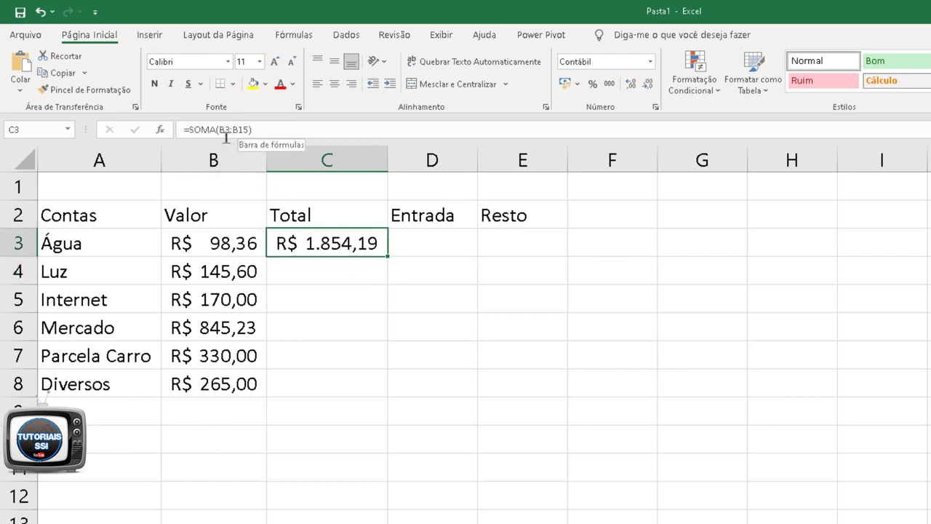
{"action": "left_click", "coordinate": [219, 244]}
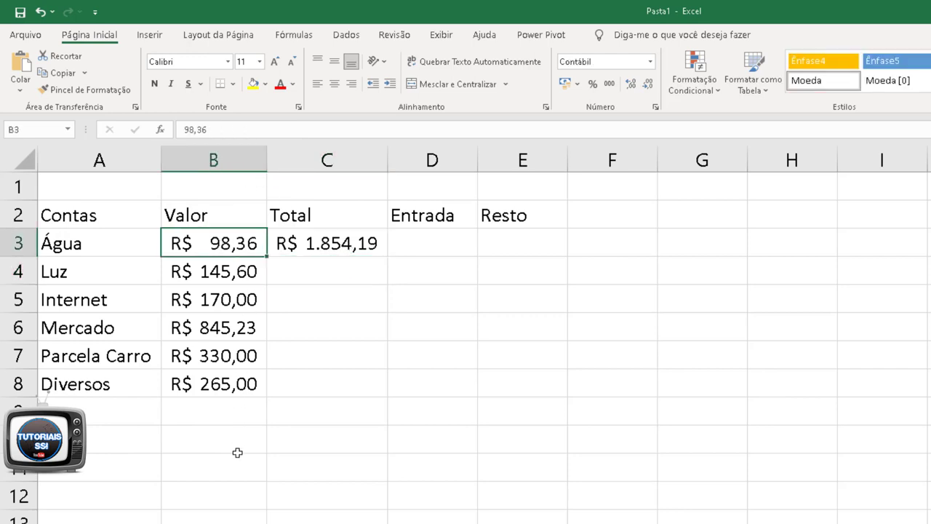
{"action": "left_click", "coordinate": [214, 521]}
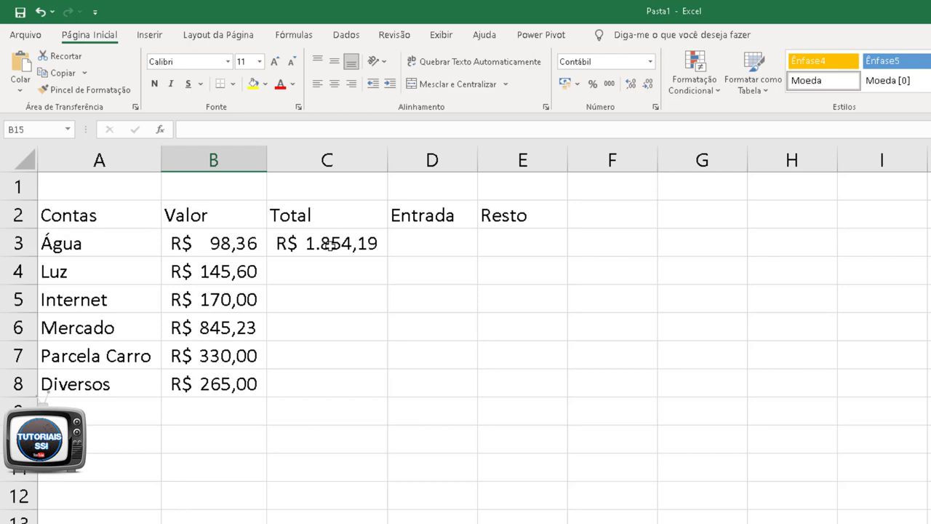
{"action": "left_click", "coordinate": [430, 247]}
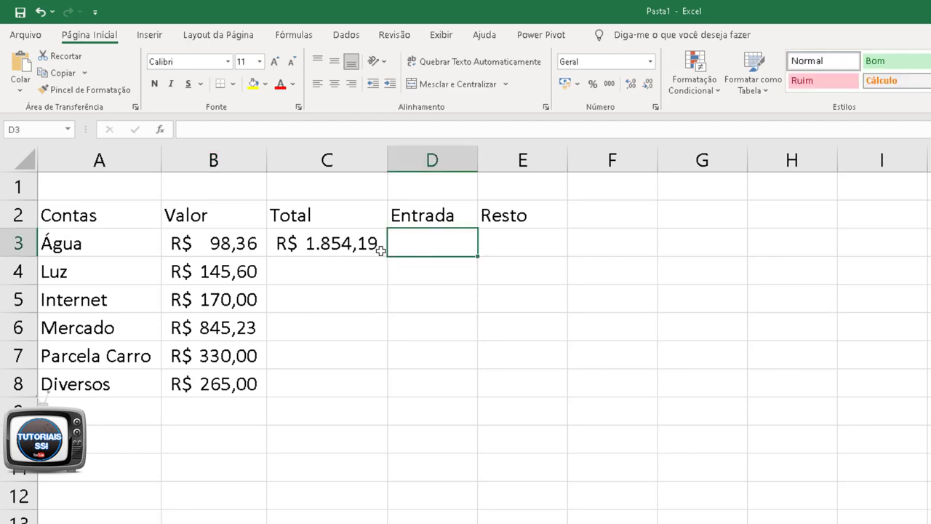
{"action": "left_click", "coordinate": [304, 242]}
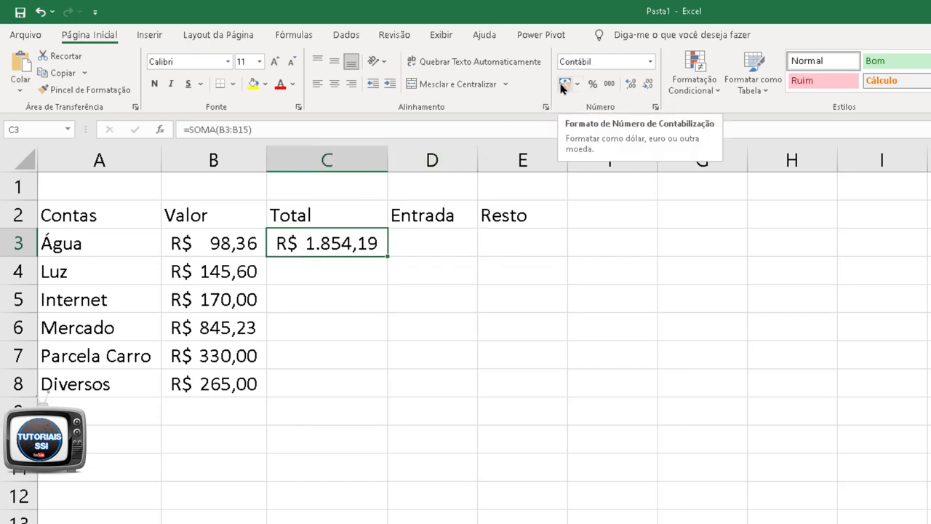
{"action": "left_click", "coordinate": [440, 247]}
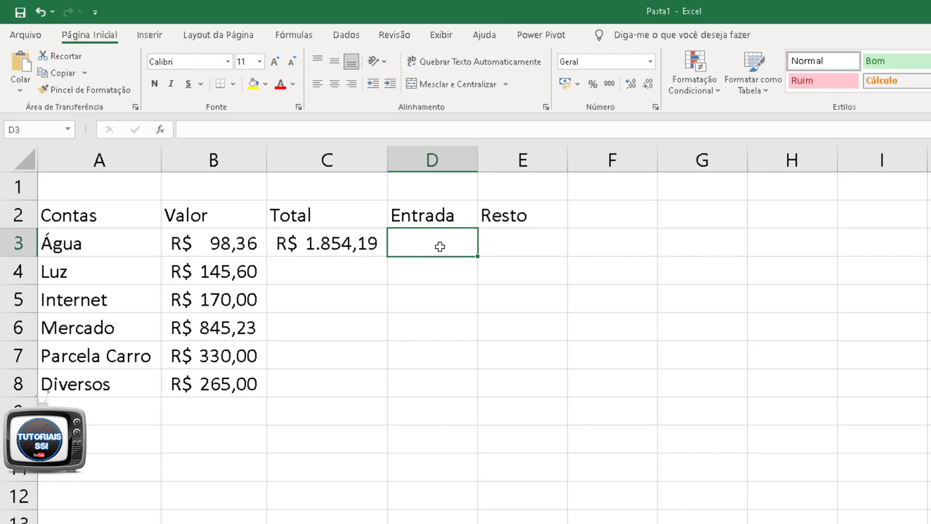
- Enter 2395 in Entrada cell D3 and format it as accounting, R$ 2.395,00
{"action": "type", "text": "2"}
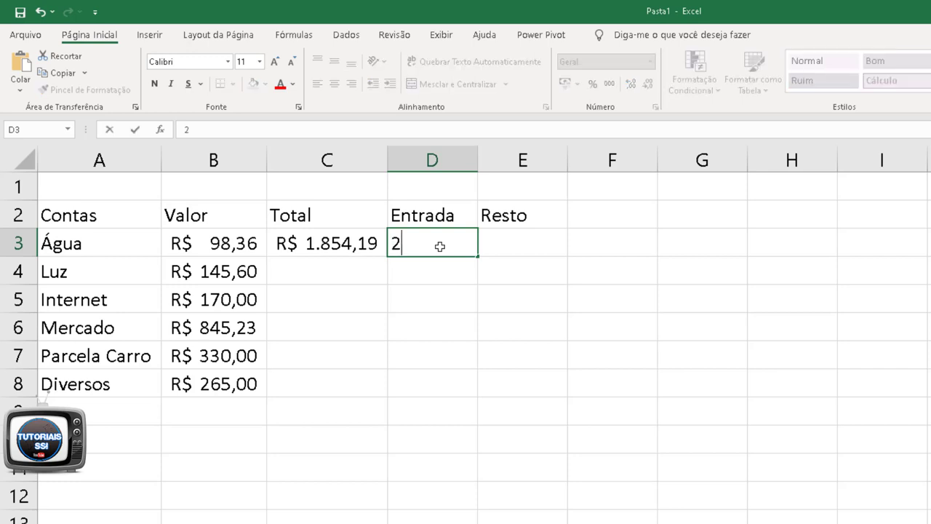
{"action": "type", "text": "395"}
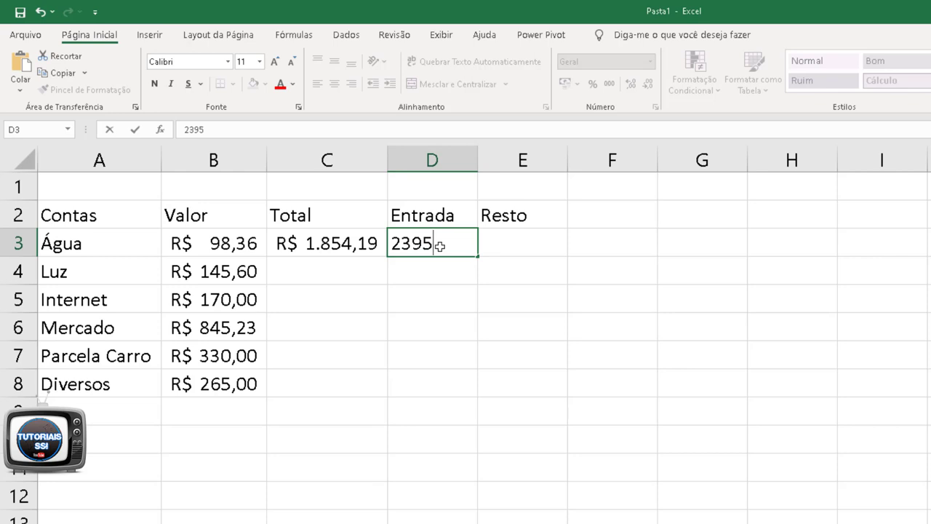
{"action": "key", "text": "Return"}
{"action": "left_click", "coordinate": [438, 245]}
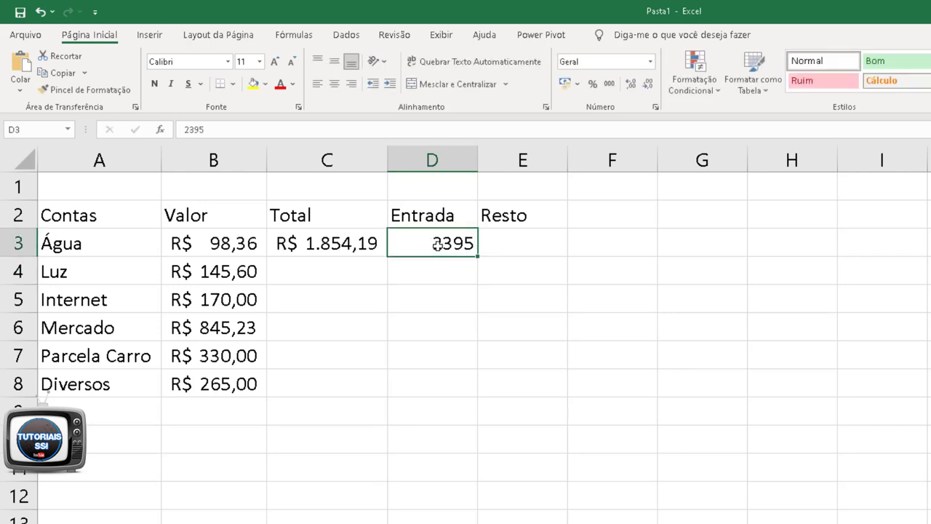
{"action": "left_click", "coordinate": [564, 85]}
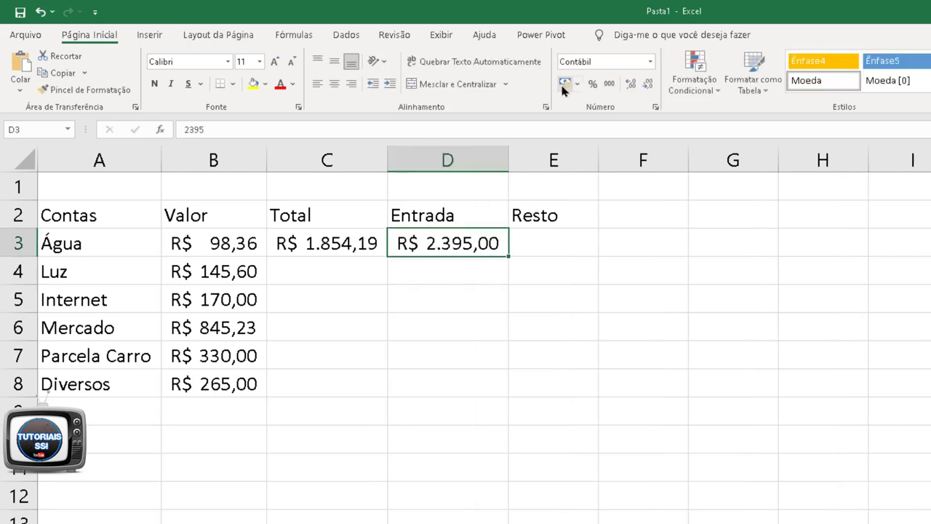
{"action": "left_click", "coordinate": [543, 247]}
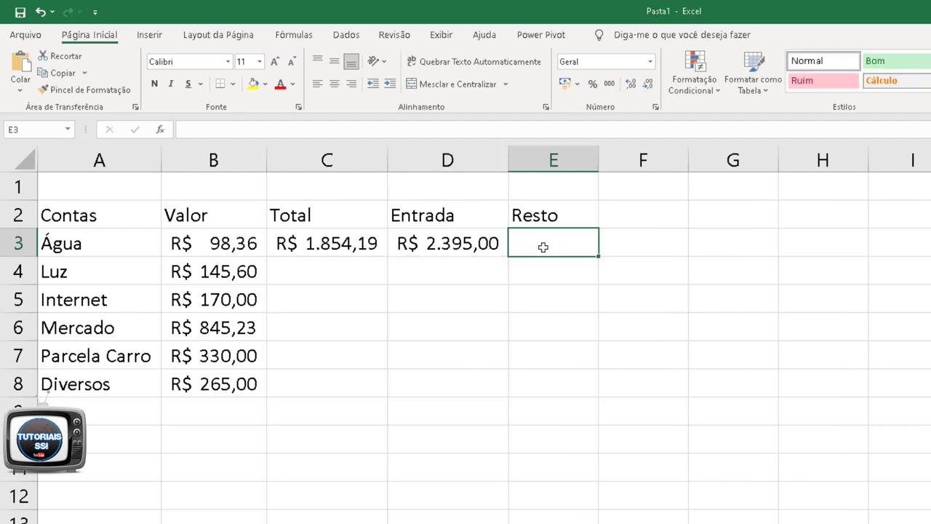
- Enter =D3-C3 in Resto cell E3, giving R$ 540,81, and verify the formulas
{"action": "type", "text": "="}
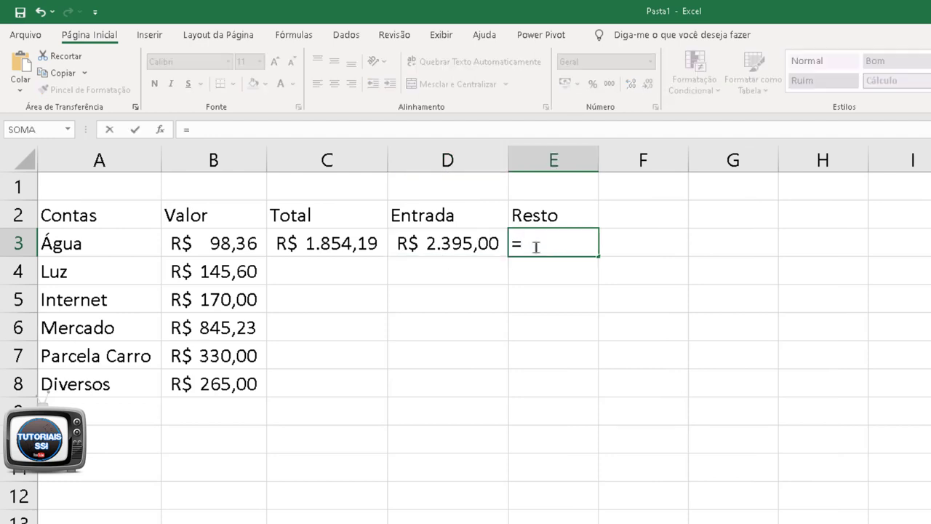
{"action": "left_click", "coordinate": [449, 246]}
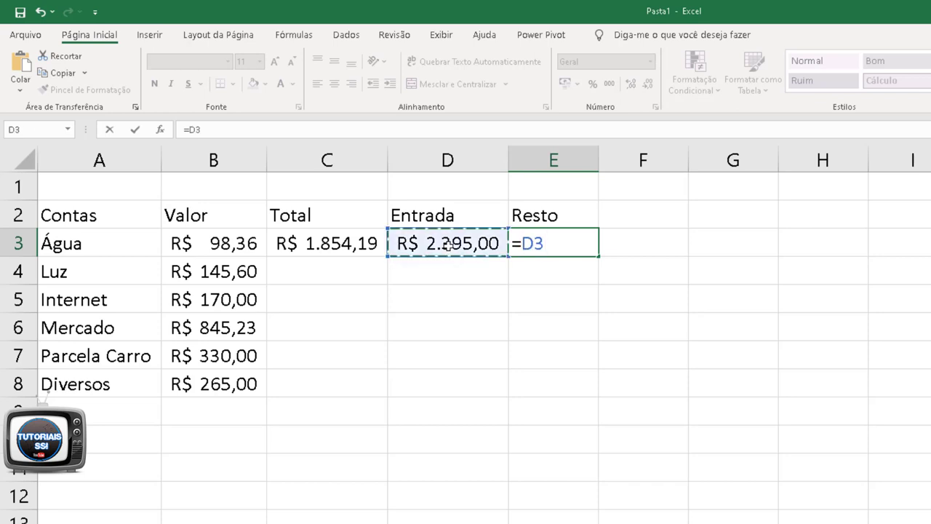
{"action": "type", "text": "-"}
{"action": "left_click", "coordinate": [311, 245]}
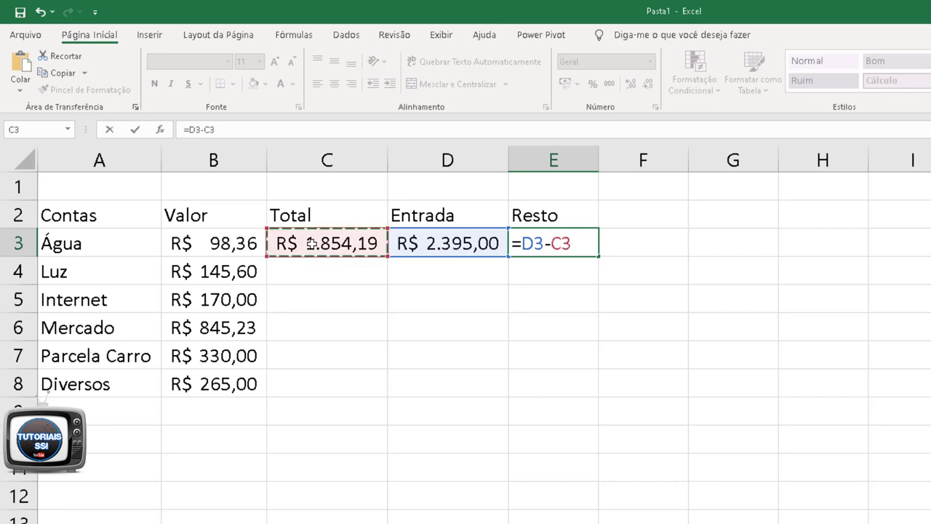
{"action": "key", "text": "Return"}
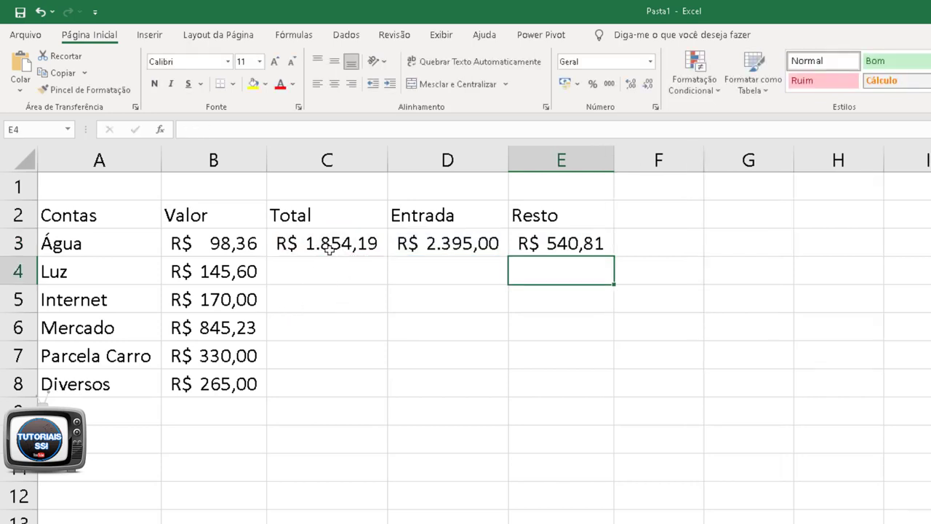
{"action": "left_click", "coordinate": [328, 248]}
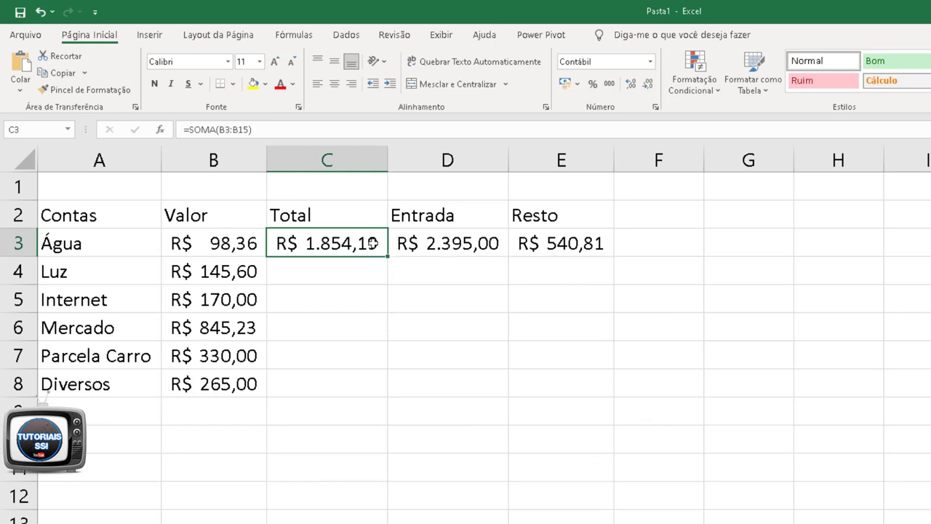
{"action": "left_click", "coordinate": [566, 247]}
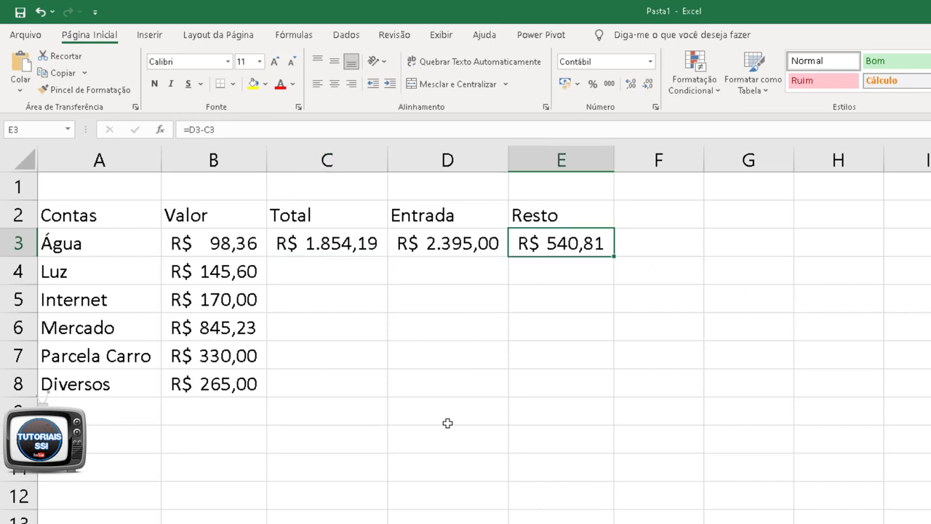
- Merge and center A1:E1 and type the title 'Contas mês setembro'
{"action": "left_click_drag", "start_coordinate": [73, 189], "coordinate": [539, 186]}
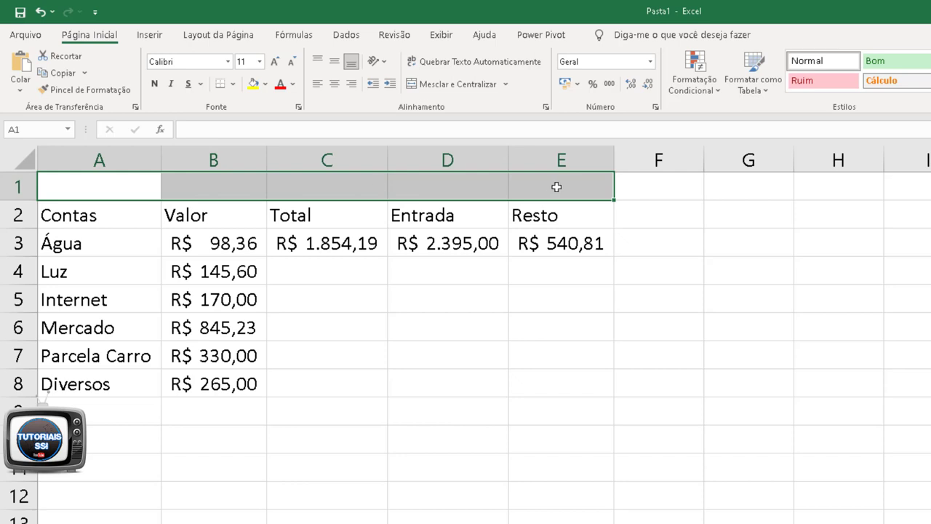
{"action": "left_click", "coordinate": [460, 85]}
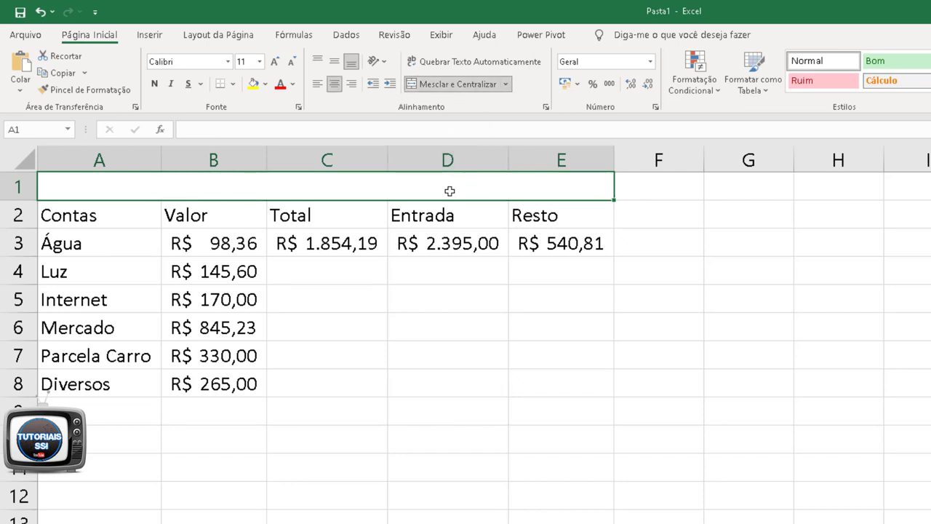
{"action": "type", "text": "Conta"}
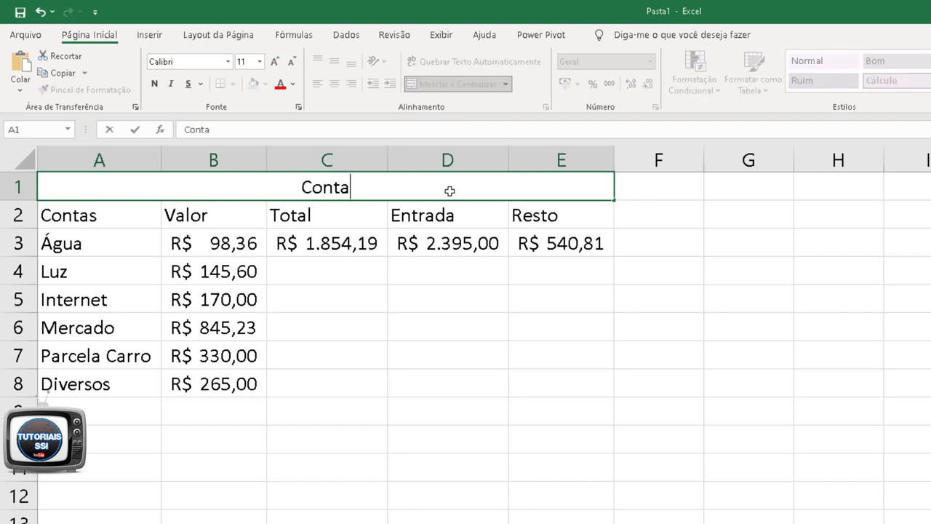
{"action": "type", "text": "s mês"}
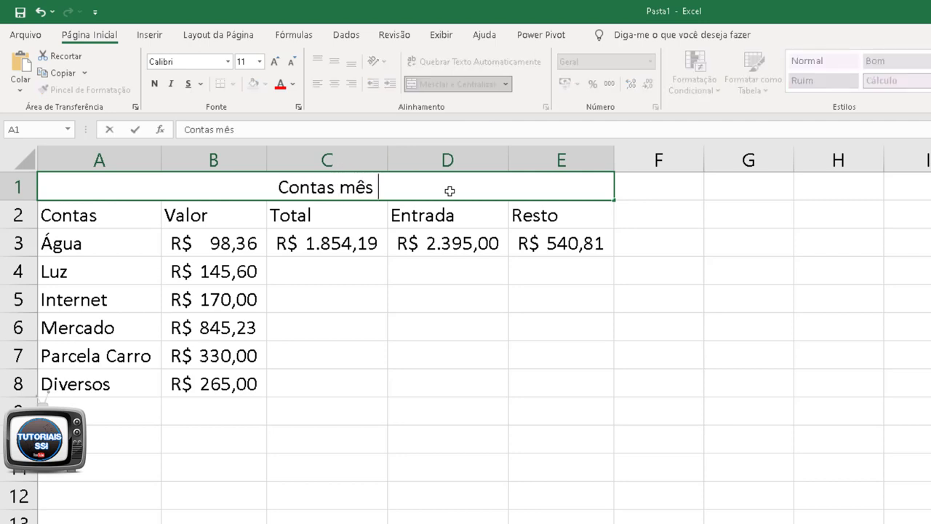
{"action": "type", "text": " setem"}
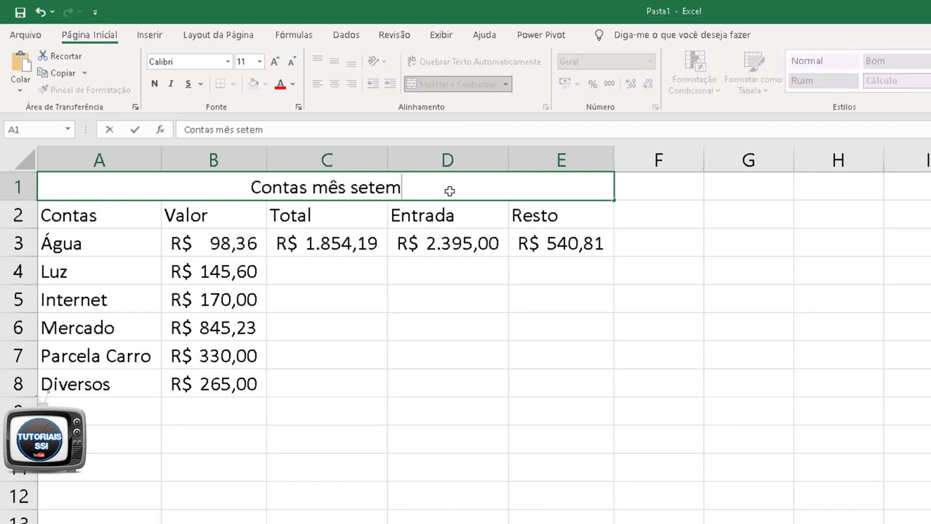
{"action": "type", "text": "bro"}
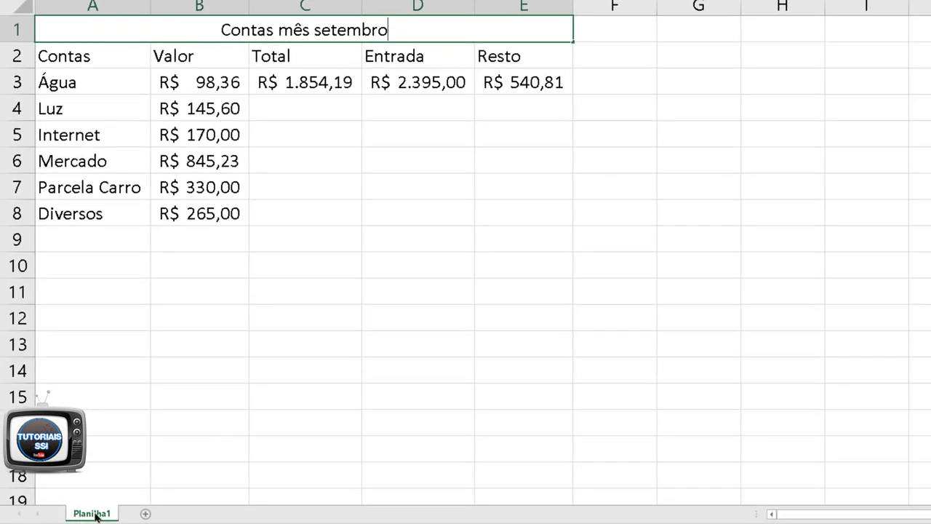
- Rename the Planilha1 sheet tab to Setembro and select the table A1:E8
{"action": "right_click", "coordinate": [97, 515]}
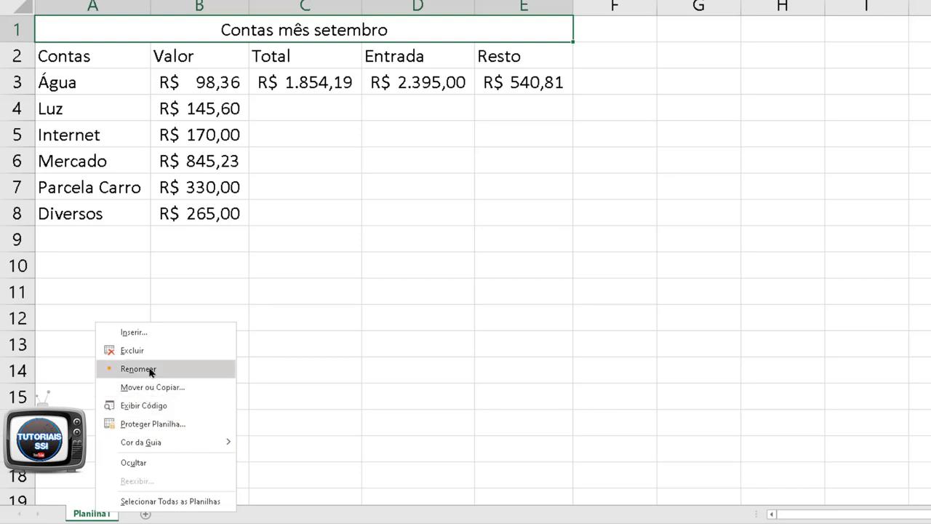
{"action": "left_click", "coordinate": [150, 369]}
{"action": "type", "text": "s"}
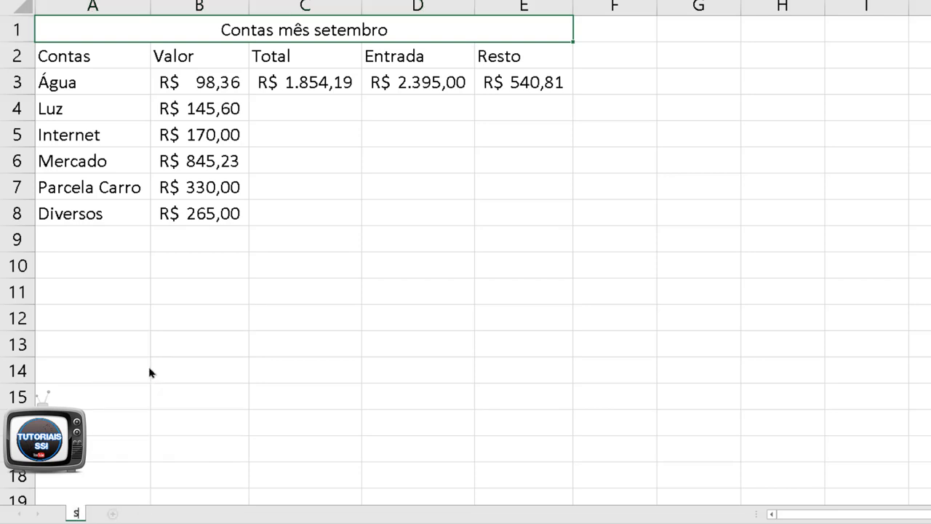
{"action": "type", "text": "etemb"}
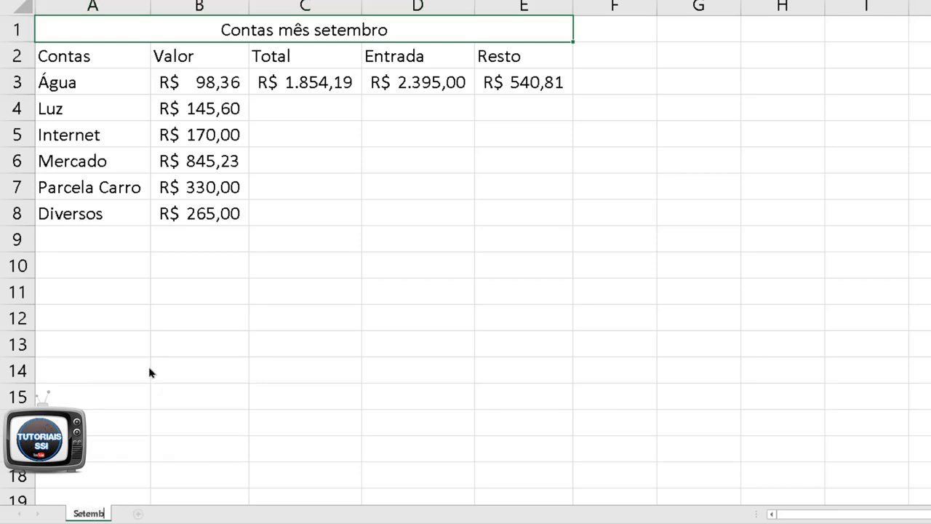
{"action": "type", "text": "ro"}
{"action": "key", "text": "Return"}
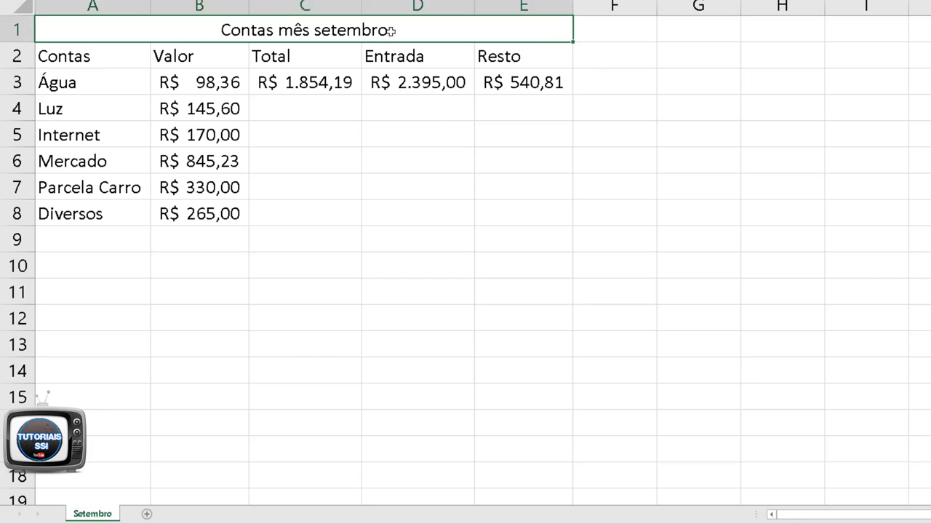
{"action": "left_click_drag", "start_coordinate": [391, 31], "coordinate": [384, 211]}
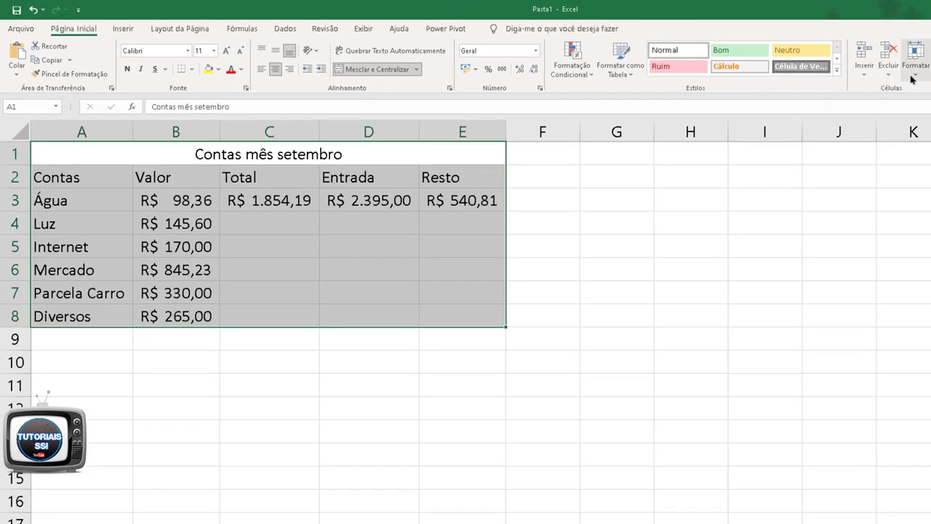
- Apply the Título 2 cell style to the expense table A1:E8
{"action": "left_click", "coordinate": [914, 76]}
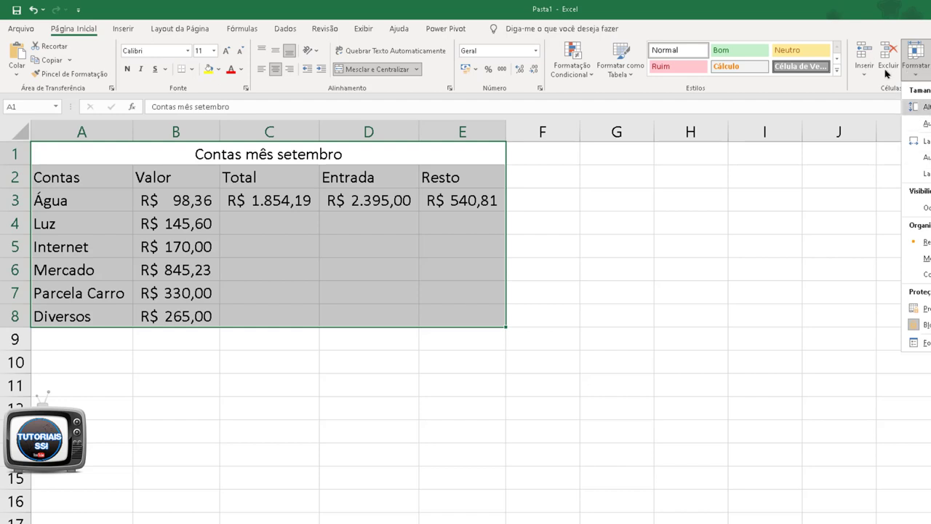
{"action": "left_click", "coordinate": [838, 70]}
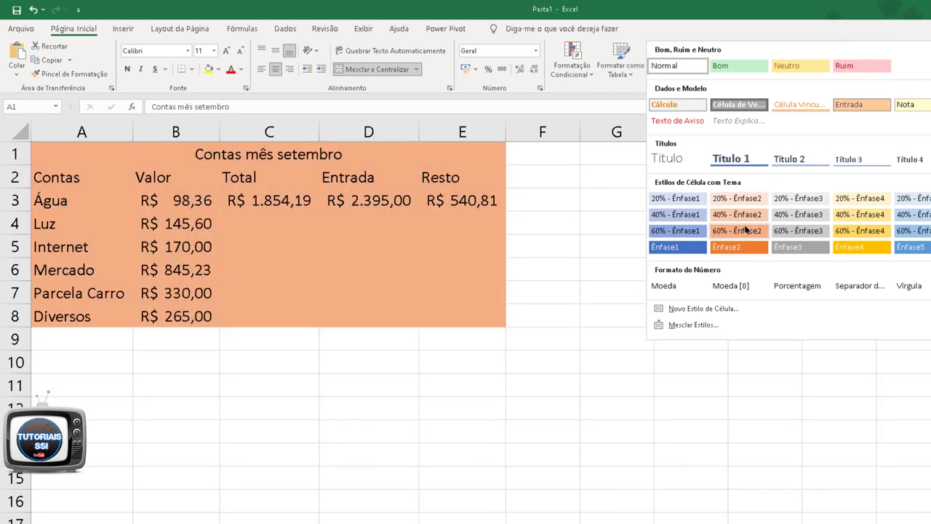
{"action": "left_click", "coordinate": [802, 165]}
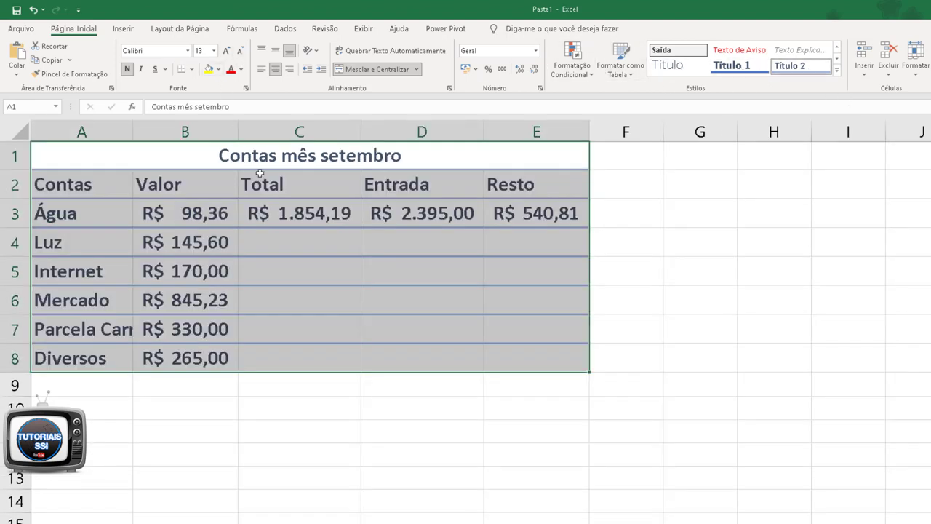
{"action": "left_click", "coordinate": [619, 233]}
{"action": "left_click_drag", "start_coordinate": [389, 163], "coordinate": [384, 354]}
- Fill the table A1:E8 with light blue
{"action": "left_click", "coordinate": [219, 70]}
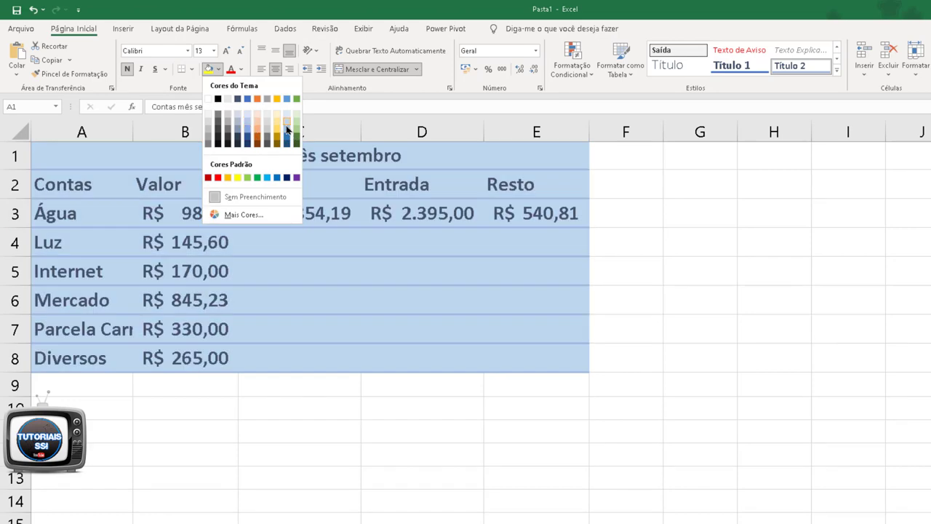
{"action": "left_click", "coordinate": [287, 128]}
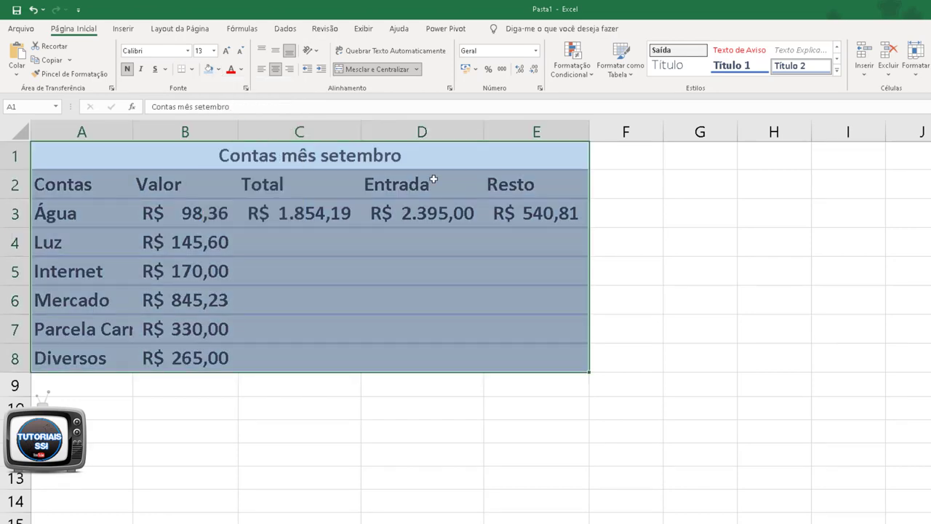
{"action": "left_click", "coordinate": [669, 255]}
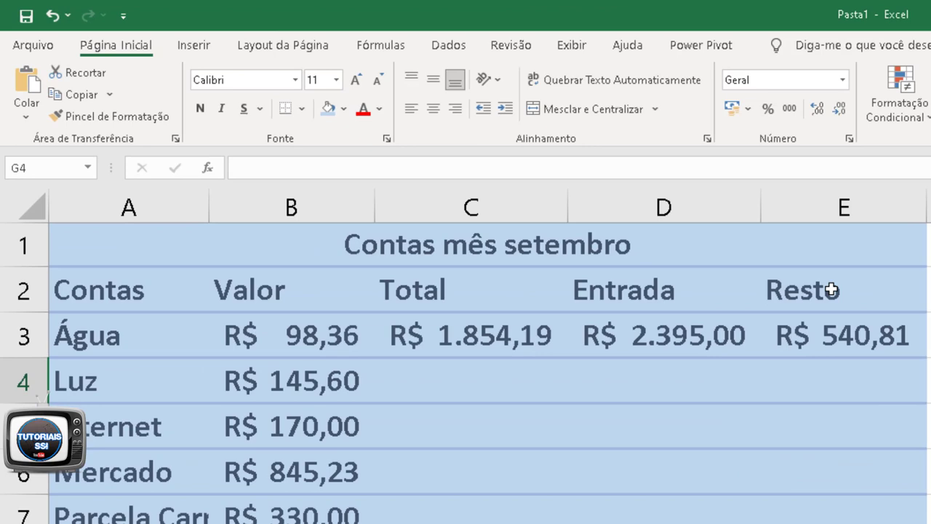
{"action": "left_click_drag", "start_coordinate": [831, 245], "coordinate": [830, 427]}
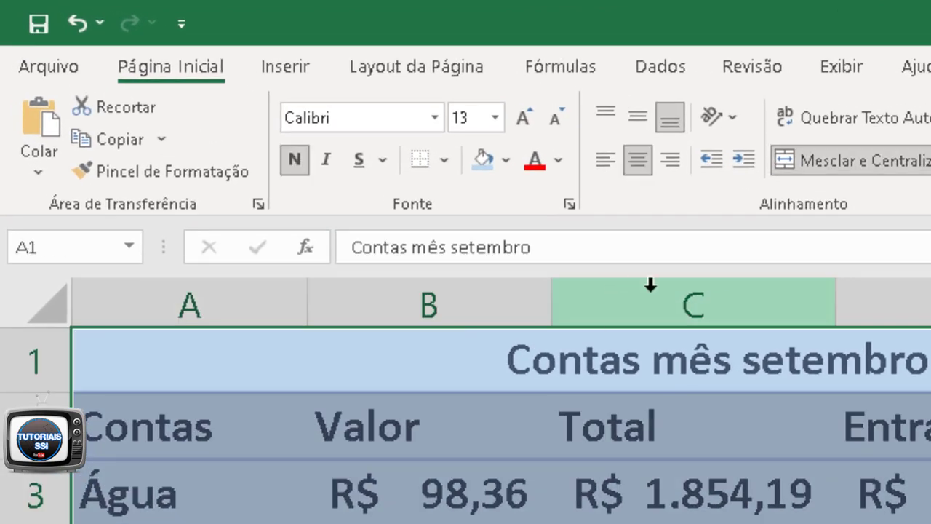
- Add black borders around every cell of the table with Todas as Bordas
{"action": "left_click", "coordinate": [446, 162]}
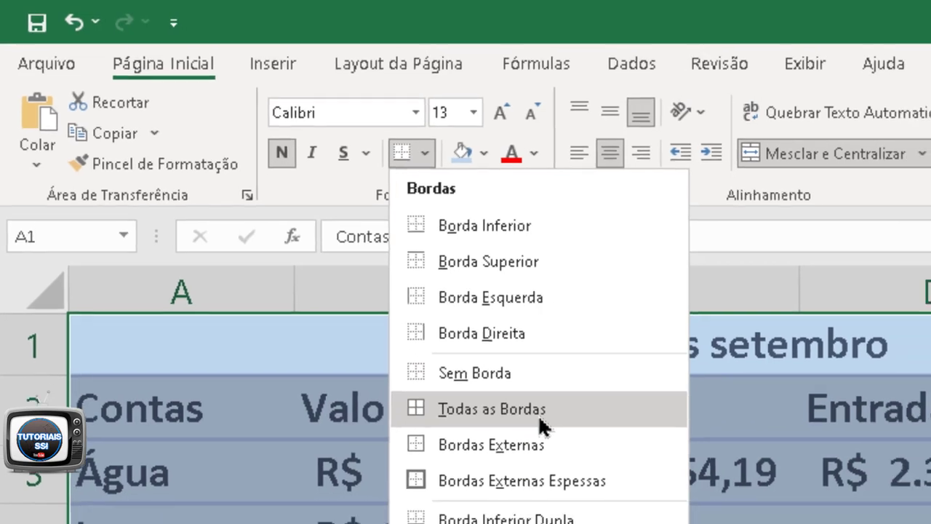
{"action": "left_click", "coordinate": [539, 417]}
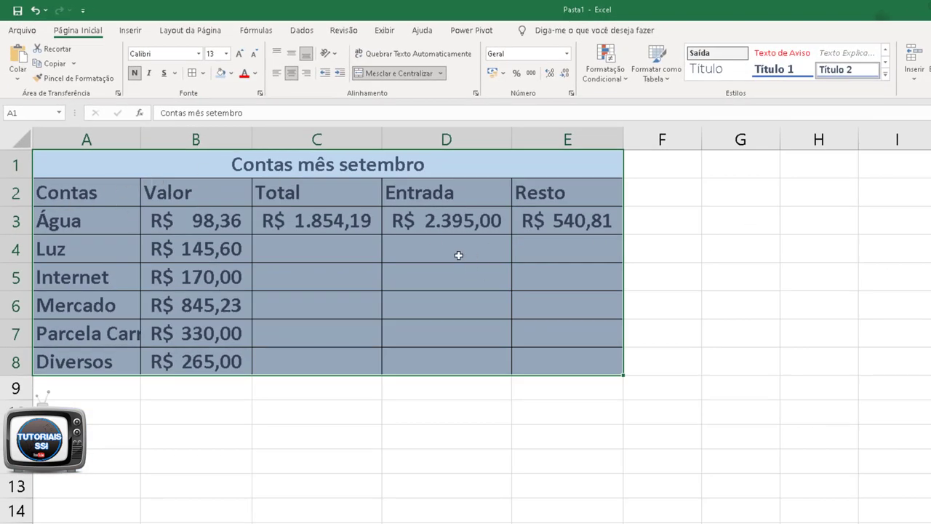
{"action": "left_click", "coordinate": [694, 250]}
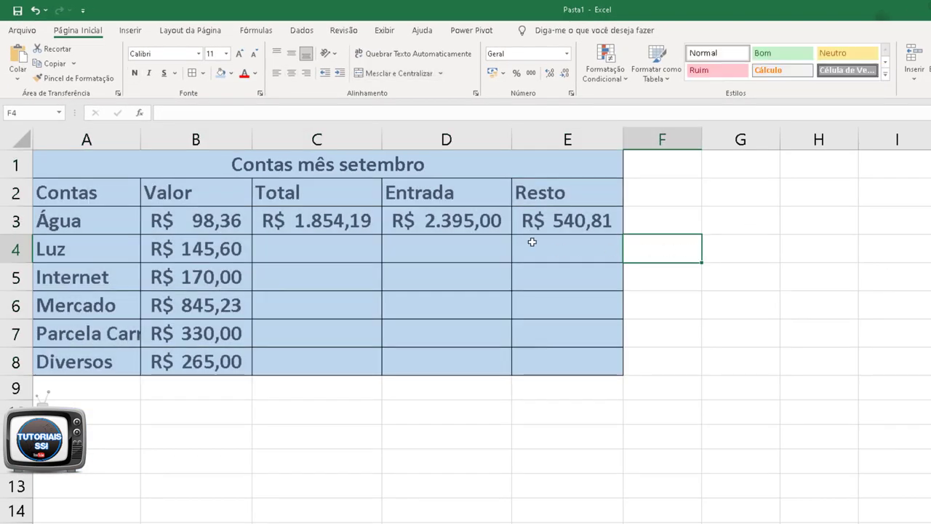
{"action": "left_click", "coordinate": [727, 248]}
{"action": "left_click", "coordinate": [508, 236]}
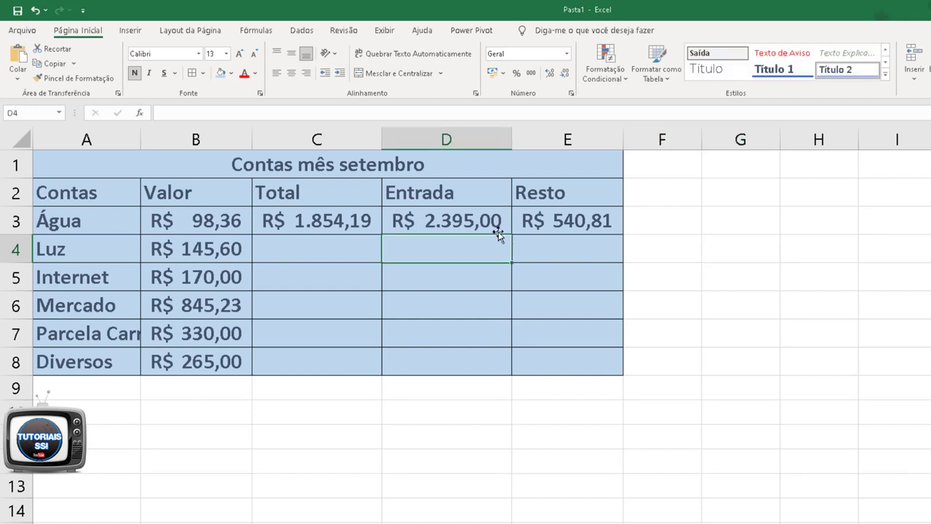
{"action": "left_click", "coordinate": [204, 159]}
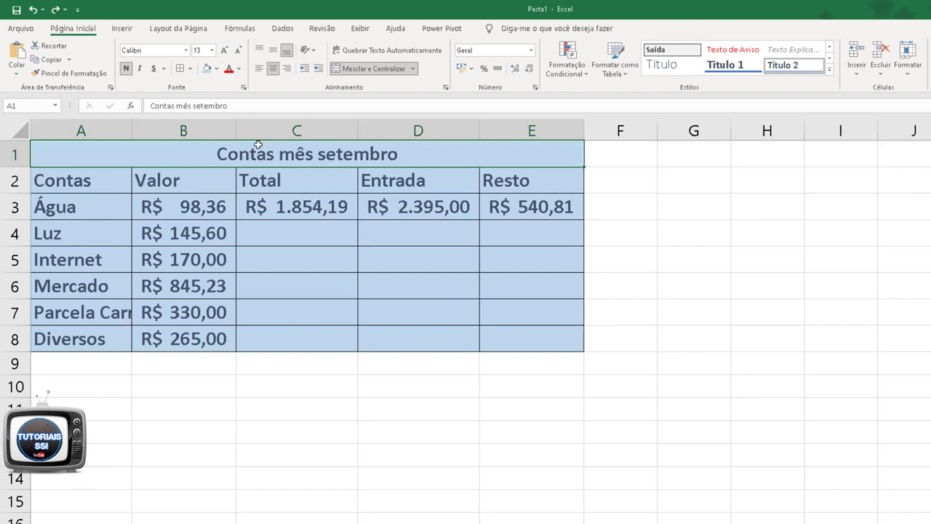
- Give the merged title cell a dark blue fill with white text
{"action": "left_click", "coordinate": [216, 69]}
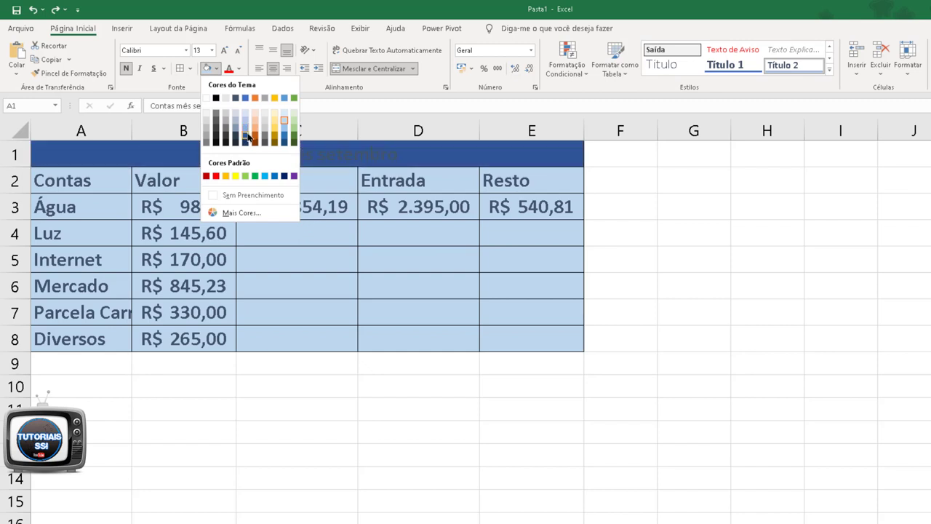
{"action": "left_click", "coordinate": [245, 134]}
{"action": "left_click", "coordinate": [238, 68]}
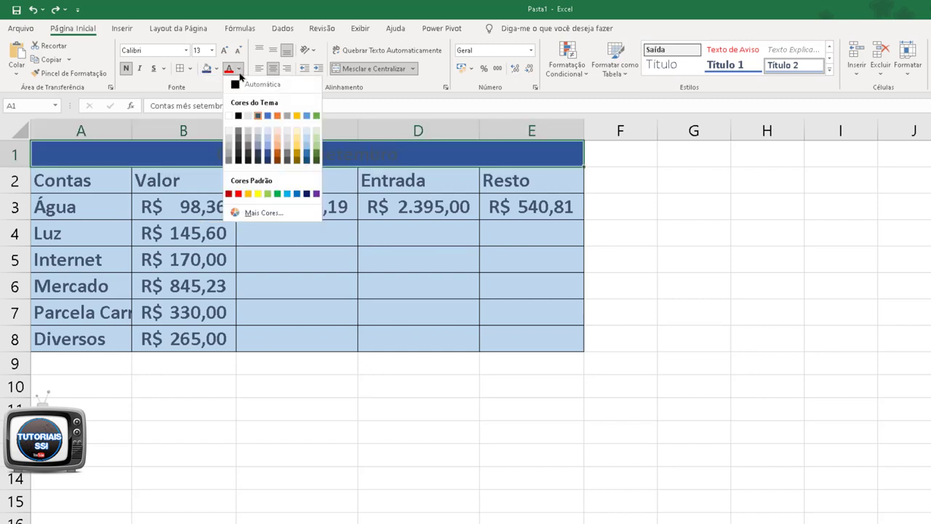
{"action": "left_click", "coordinate": [237, 117]}
- Check the Total formula in C3 and select the table A1:E9
{"action": "left_click", "coordinate": [347, 195]}
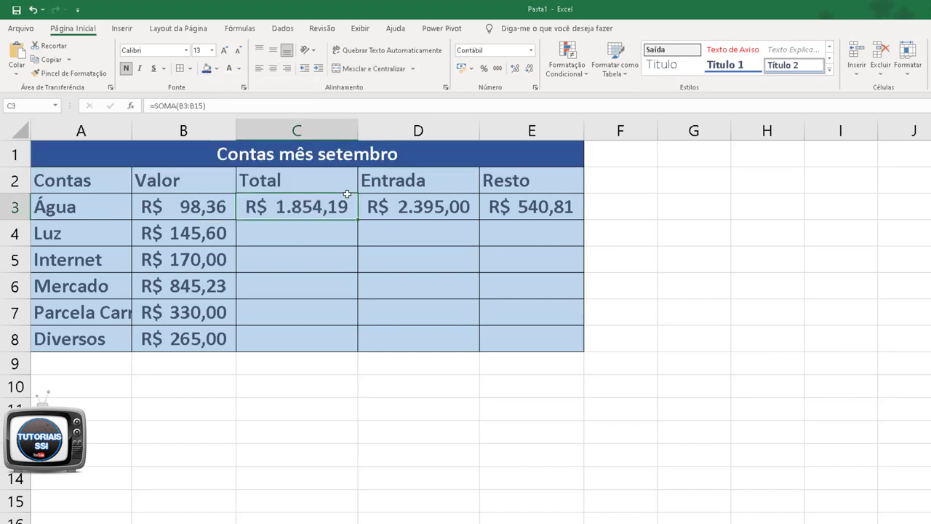
{"action": "left_click", "coordinate": [745, 318]}
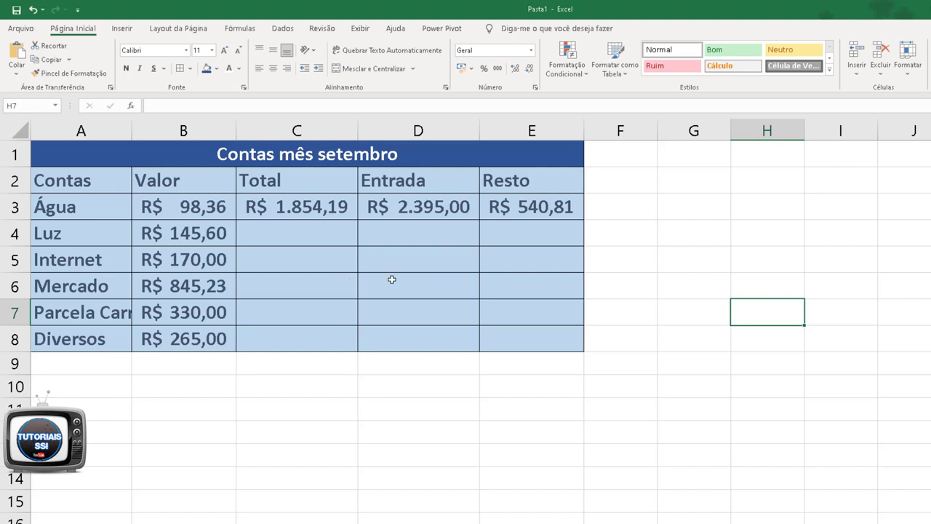
{"action": "left_click", "coordinate": [407, 378]}
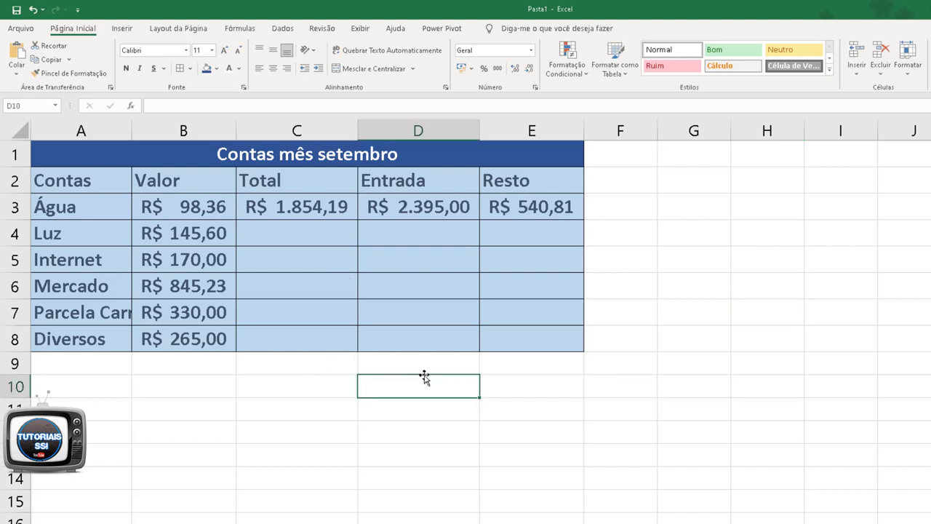
{"action": "left_click_drag", "start_coordinate": [549, 371], "coordinate": [68, 156]}
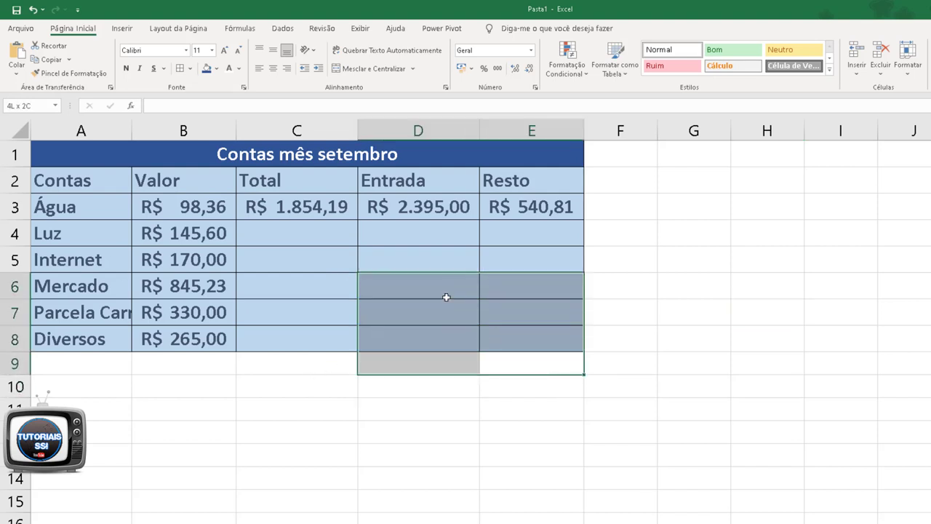
- Copy the formatted table and paste it into a new Planilha2 sheet
{"action": "right_click", "coordinate": [97, 162]}
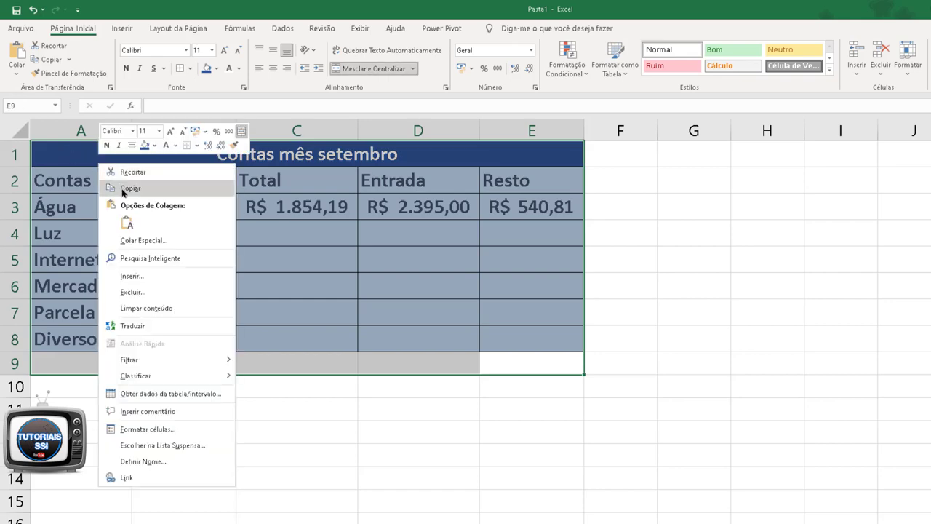
{"action": "left_click", "coordinate": [122, 191]}
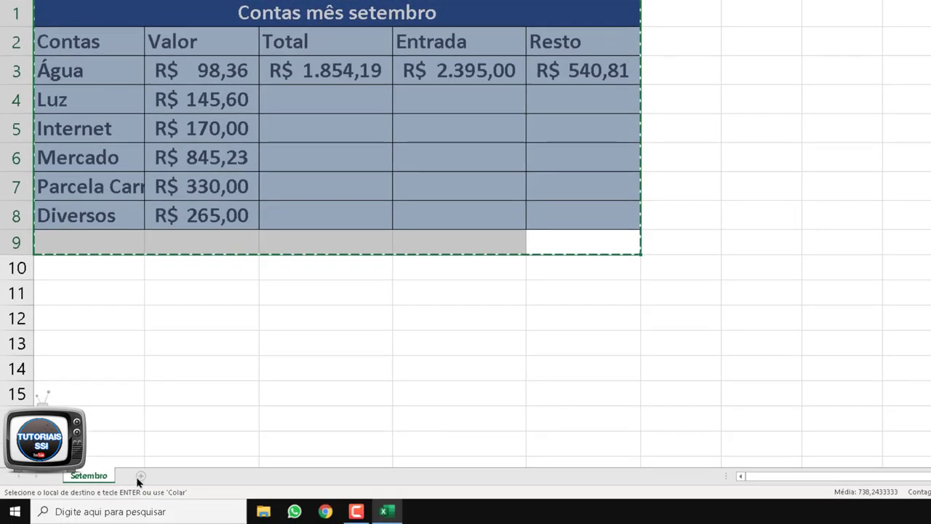
{"action": "left_click", "coordinate": [141, 476]}
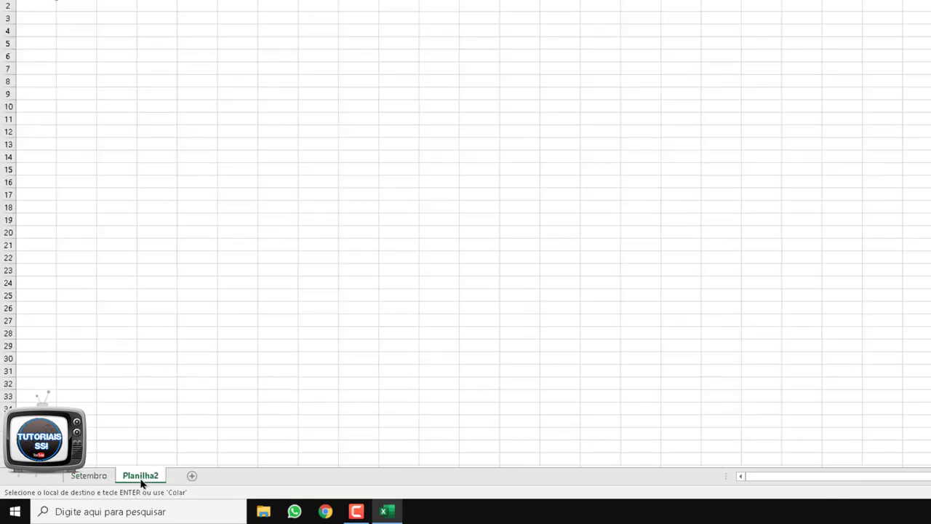
{"action": "right_click", "coordinate": [42, 4]}
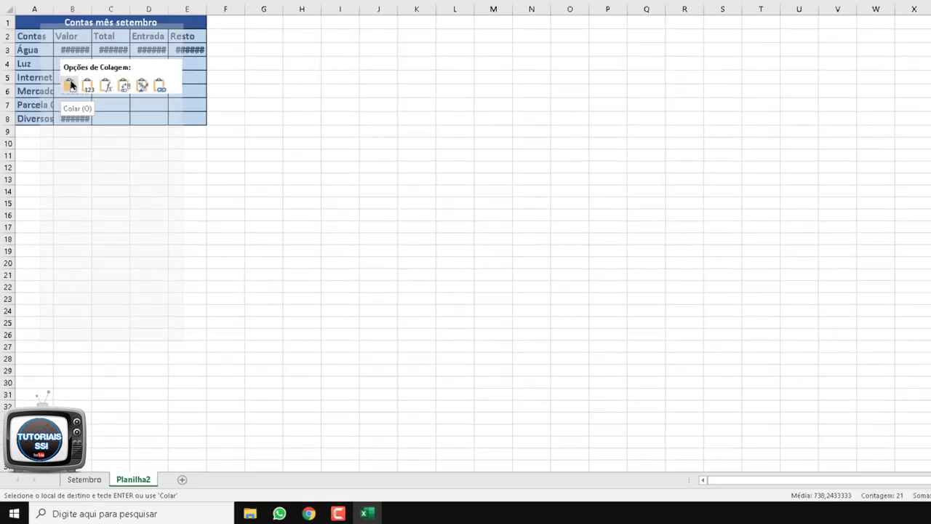
{"action": "left_click", "coordinate": [71, 86]}
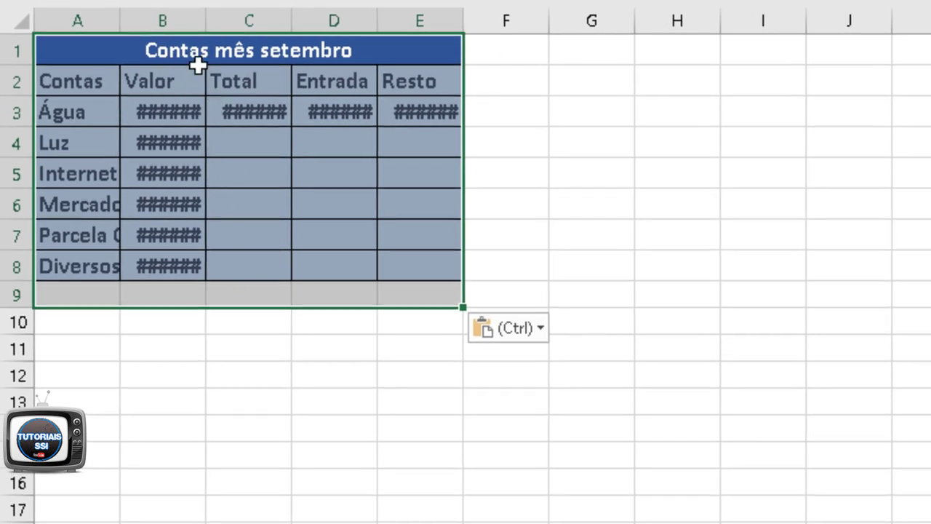
{"action": "left_click", "coordinate": [194, 91]}
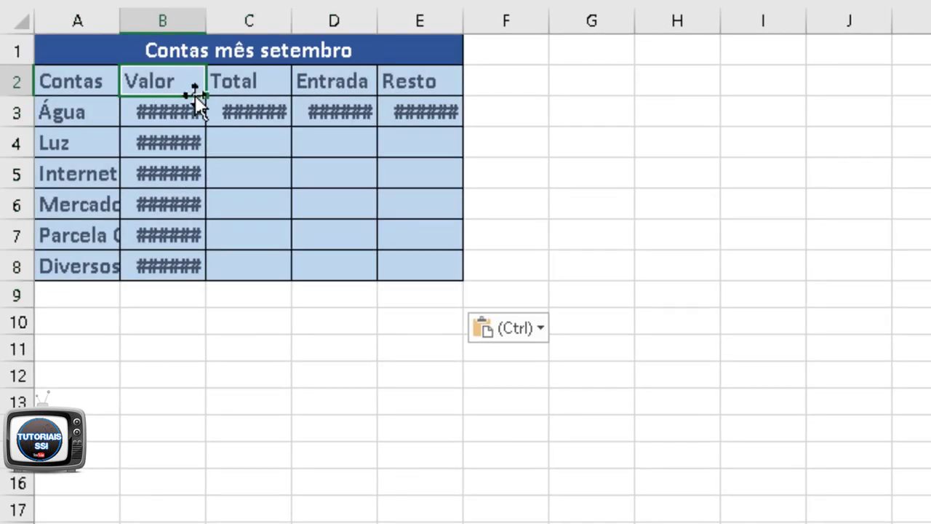
- Autofit columns B through E so the Total, Entrada and Resto amounts display
{"action": "double_click", "coordinate": [205, 28]}
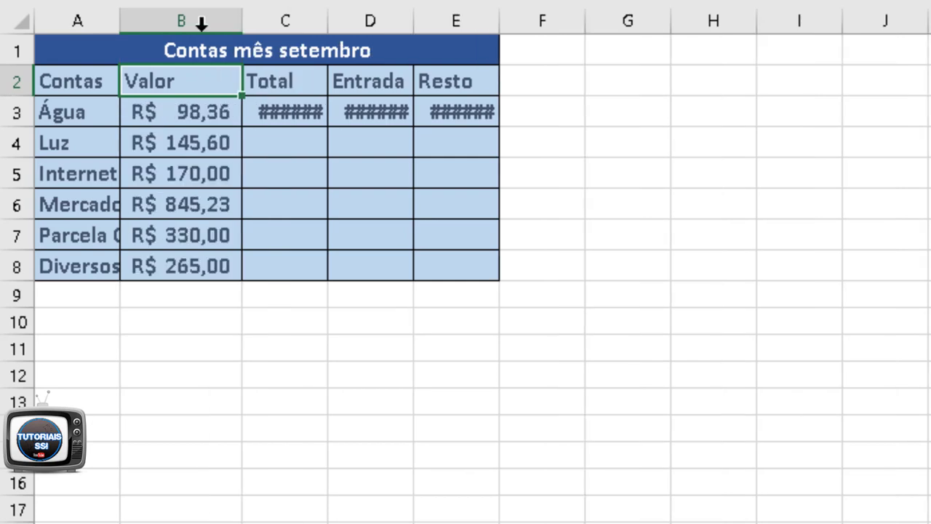
{"action": "double_click", "coordinate": [322, 21]}
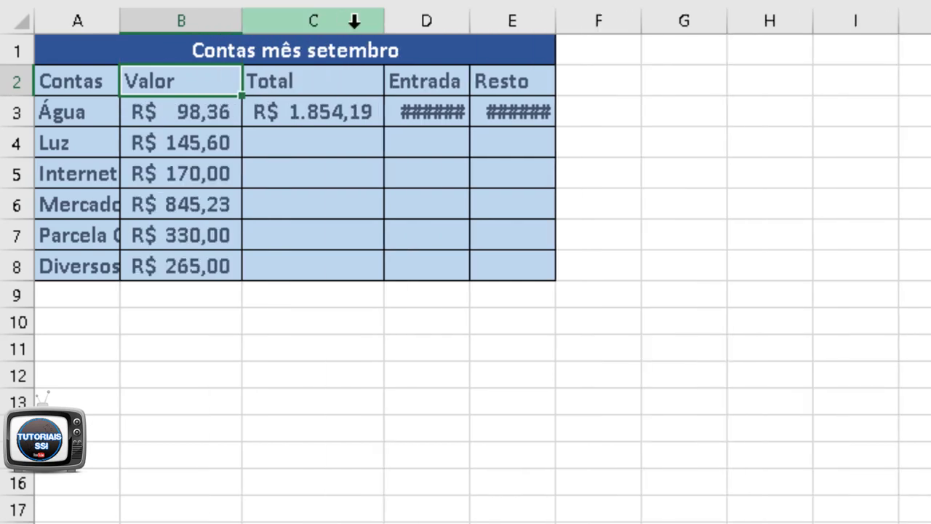
{"action": "double_click", "coordinate": [474, 20]}
{"action": "double_click", "coordinate": [613, 21]}
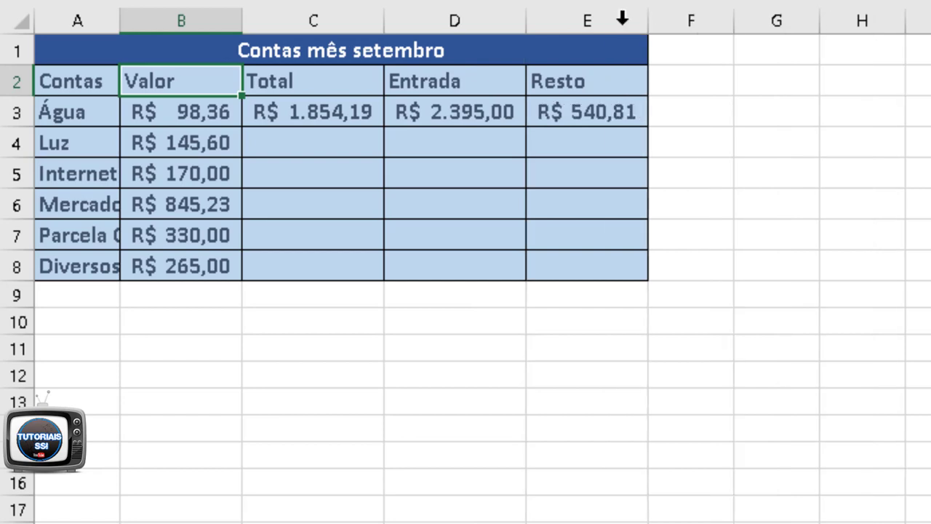
{"action": "left_click", "coordinate": [272, 143]}
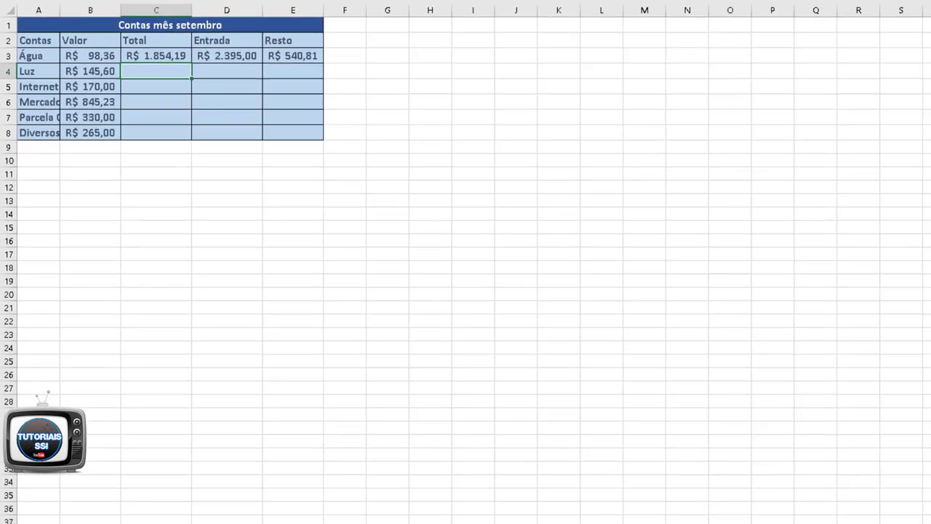
- Rename the copied sheet tab to Outubro
{"action": "right_click", "coordinate": [146, 510]}
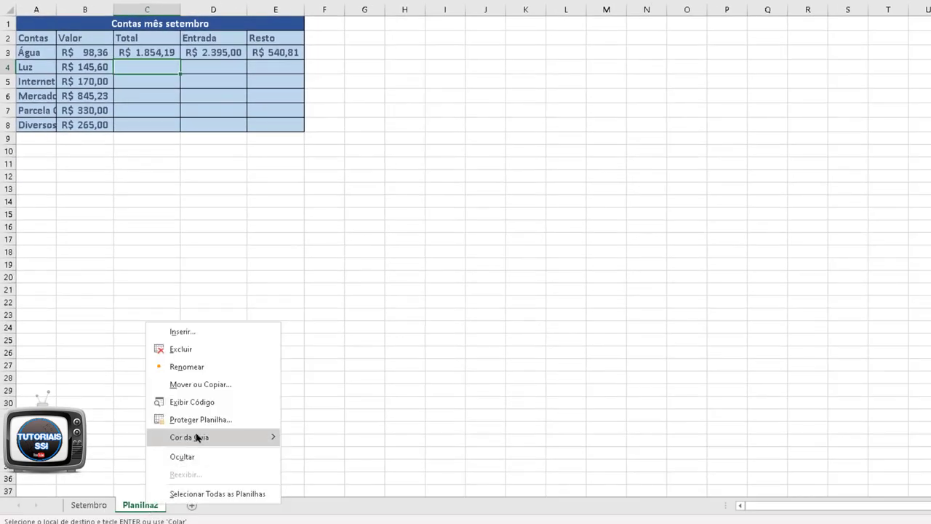
{"action": "left_click", "coordinate": [195, 369]}
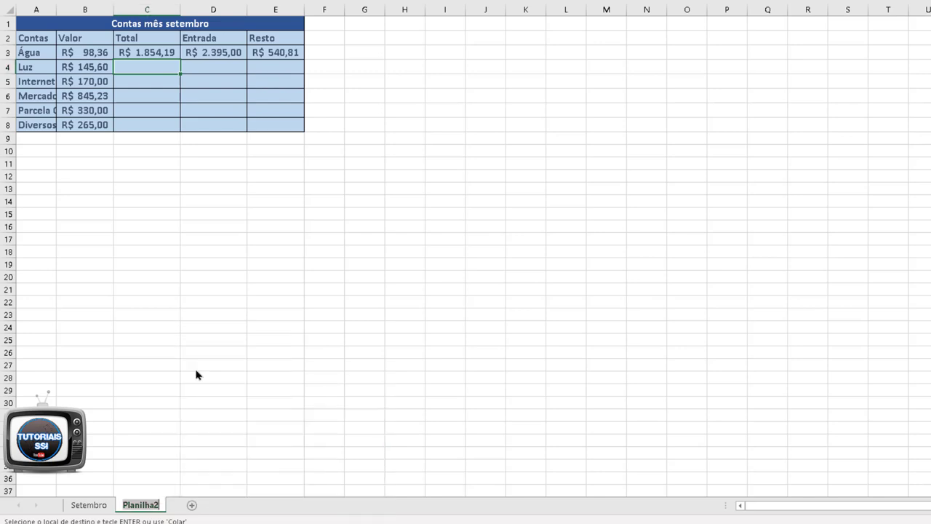
{"action": "type", "text": "Out"}
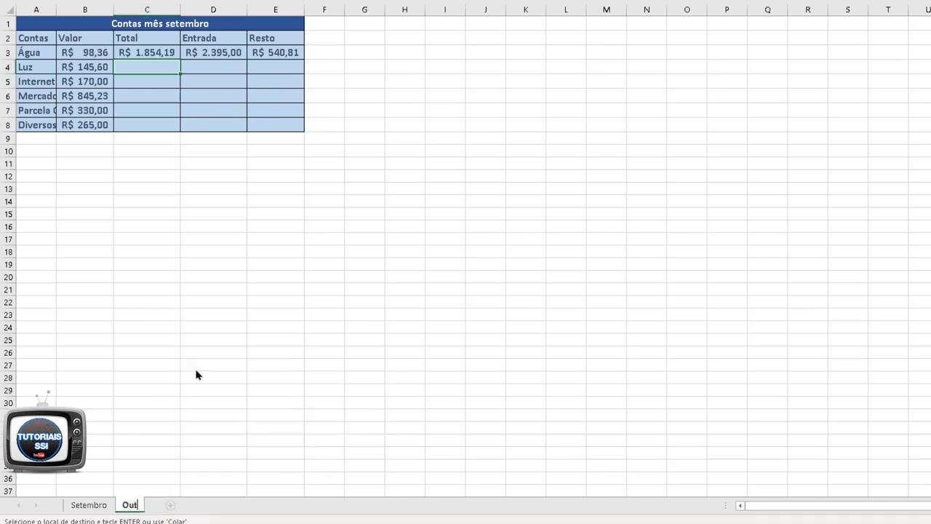
{"action": "type", "text": "ubro"}
{"action": "key", "text": "Return"}
- Change the title to 'Contas mês outubro' and select the Água value cell B3
{"action": "double_click", "coordinate": [197, 27]}
{"action": "type", "text": "outu"}
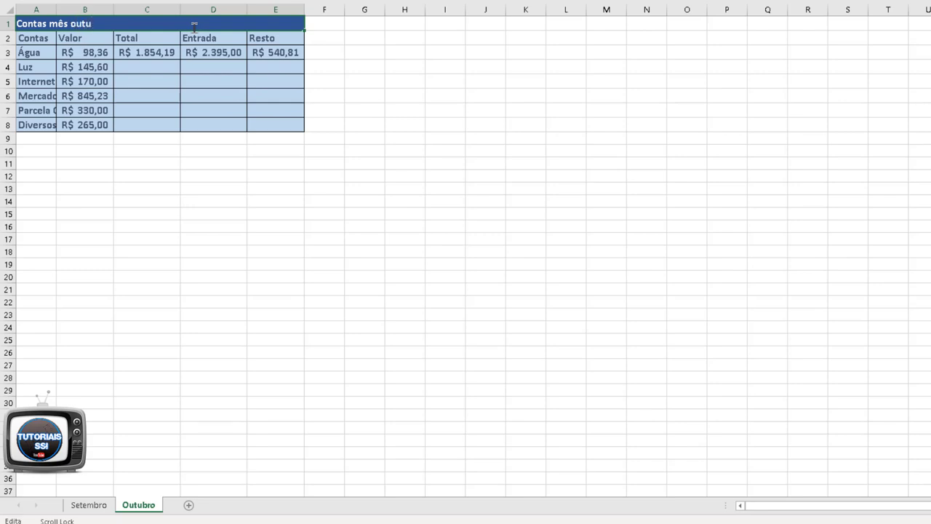
{"action": "key", "text": "Return"}
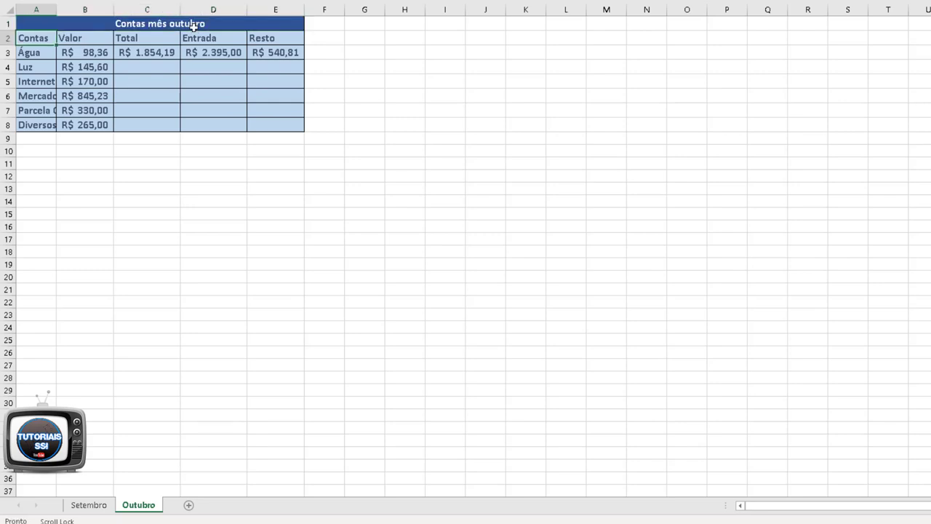
{"action": "left_click", "coordinate": [87, 54]}
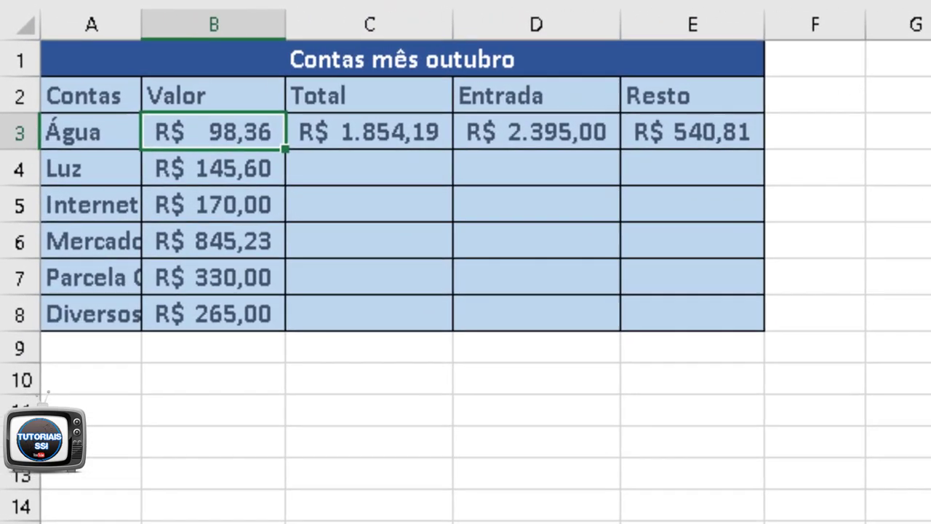
- Enter Água 100, Luz 135 and Mercado 985, and autofit column A
{"action": "type", "text": "10"}
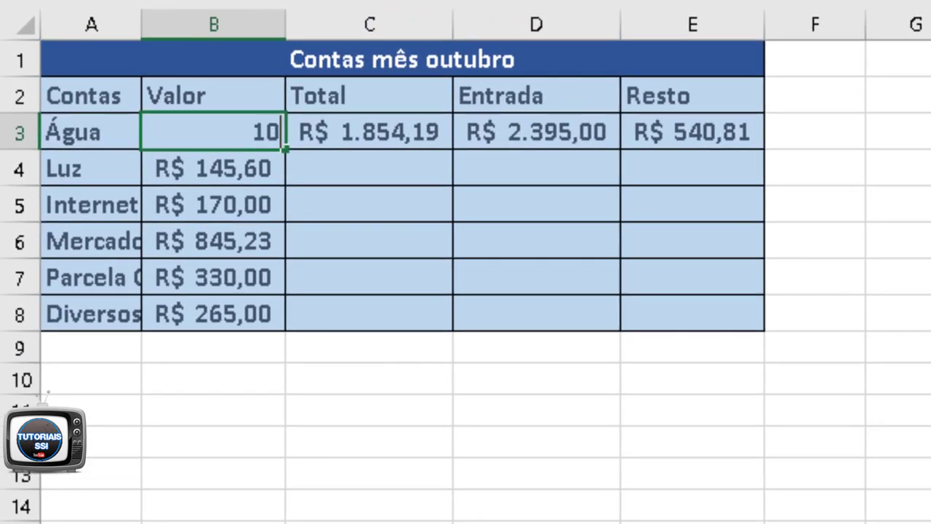
{"action": "type", "text": "0"}
{"action": "key", "text": "Return"}
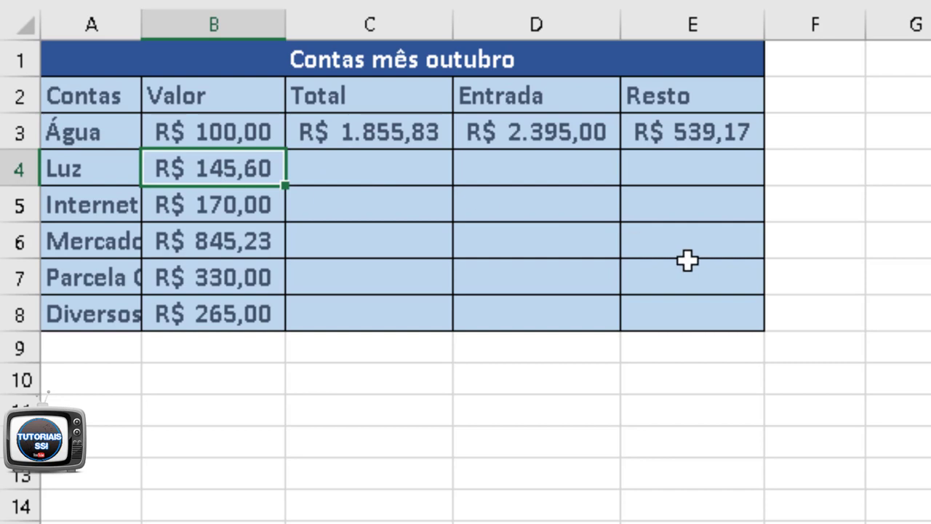
{"action": "type", "text": "1"}
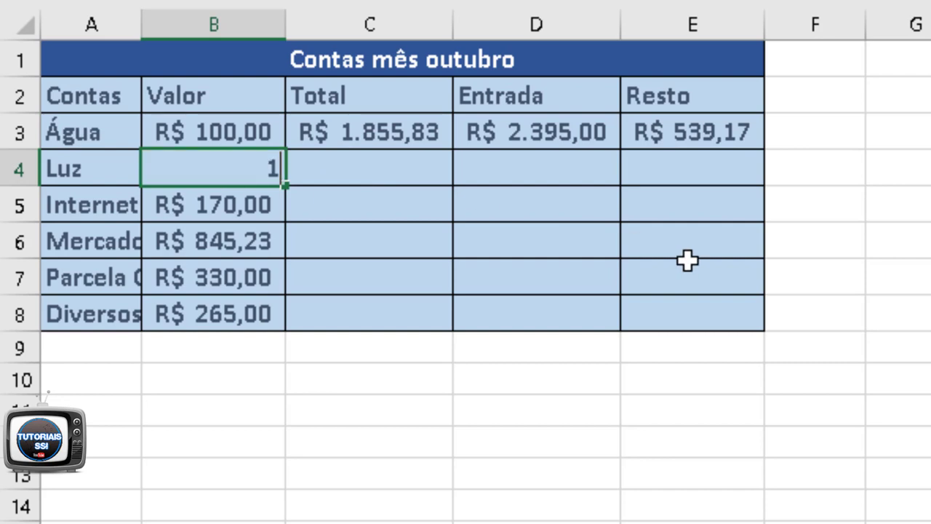
{"action": "type", "text": "35"}
{"action": "key", "text": "Return"}
{"action": "key", "text": "Return"}
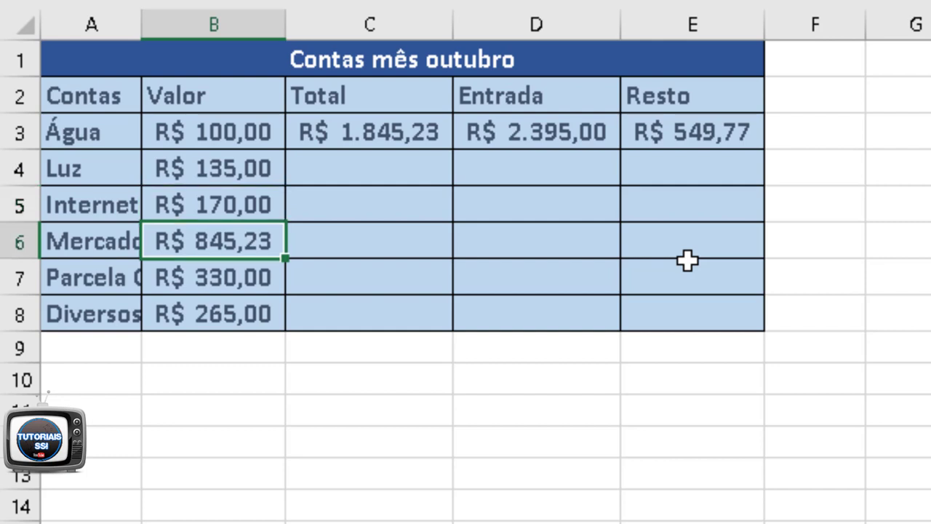
{"action": "type", "text": "985"}
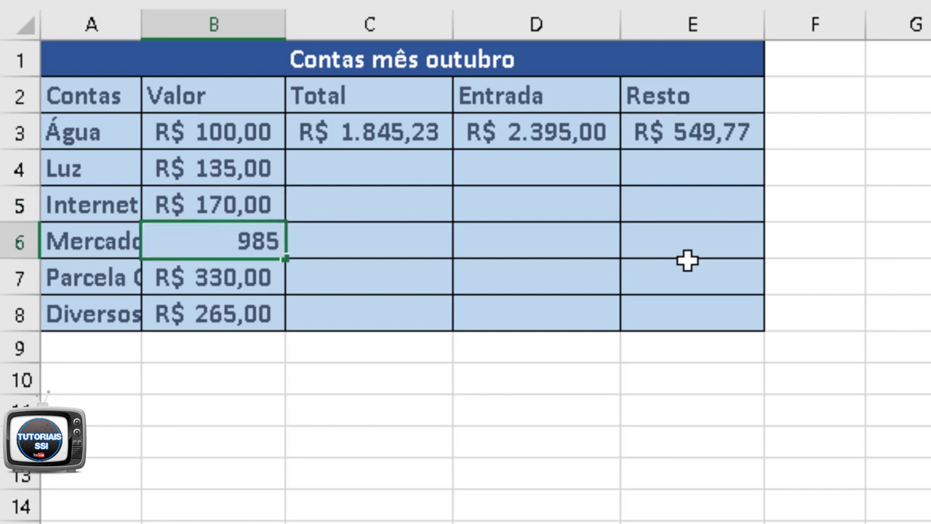
{"action": "key", "text": "Return"}
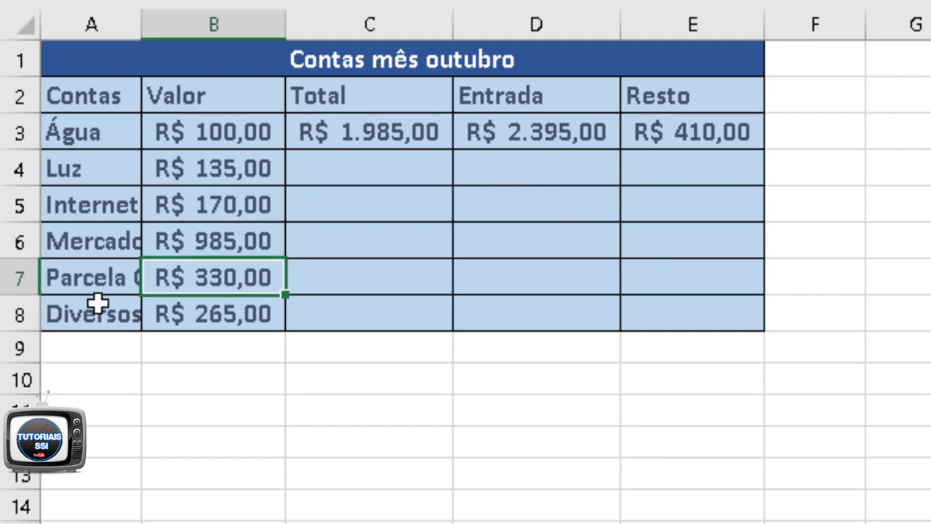
{"action": "double_click", "coordinate": [141, 29]}
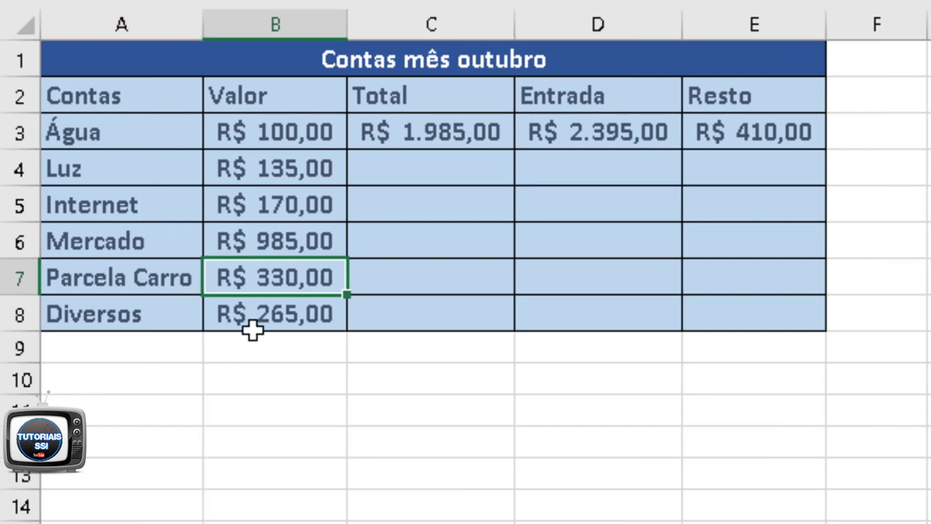
- Set Diversos to 589 and verify Total R$ 2.309,00 and Resto R$ 86,00
{"action": "left_click", "coordinate": [281, 327]}
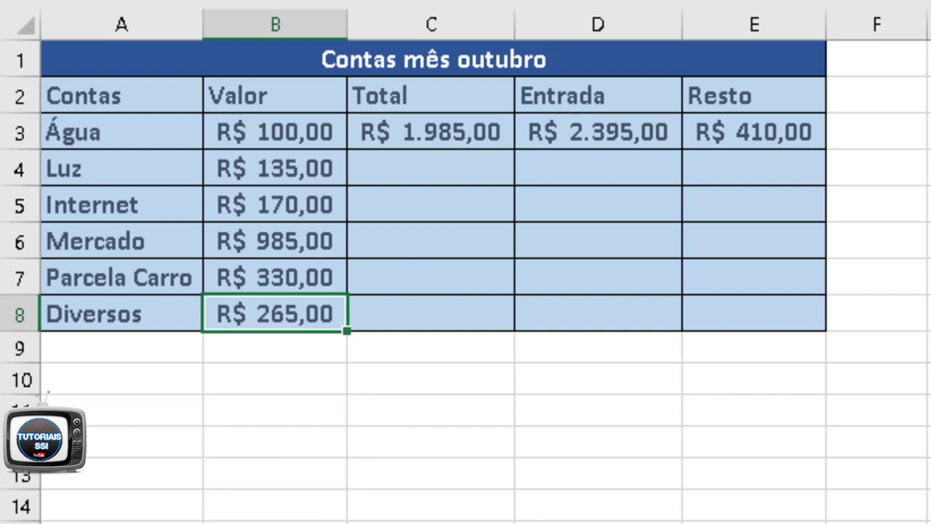
{"action": "type", "text": "589"}
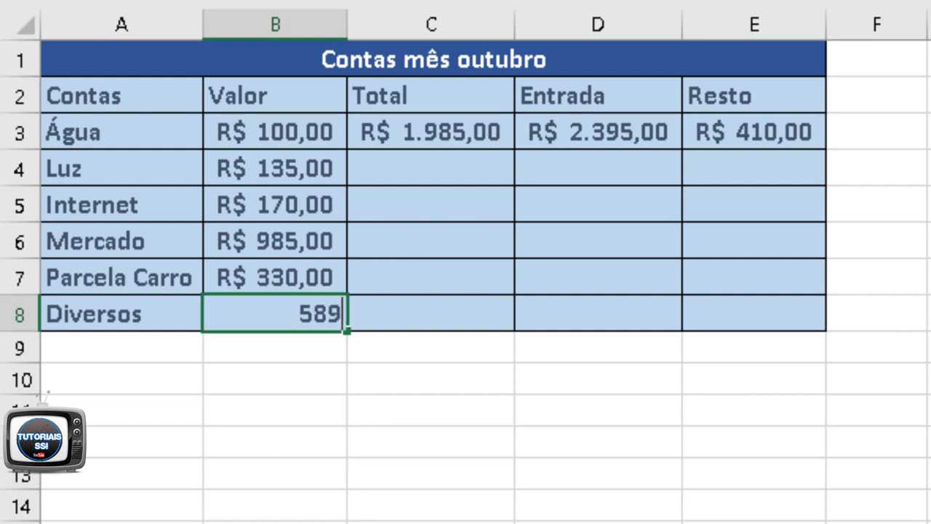
{"action": "key", "text": "Return"}
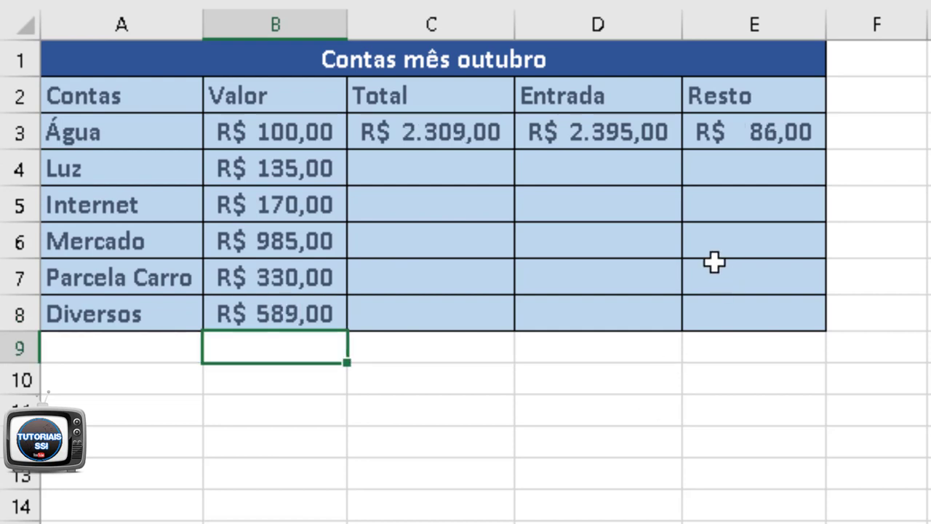
{"action": "left_click", "coordinate": [614, 138]}
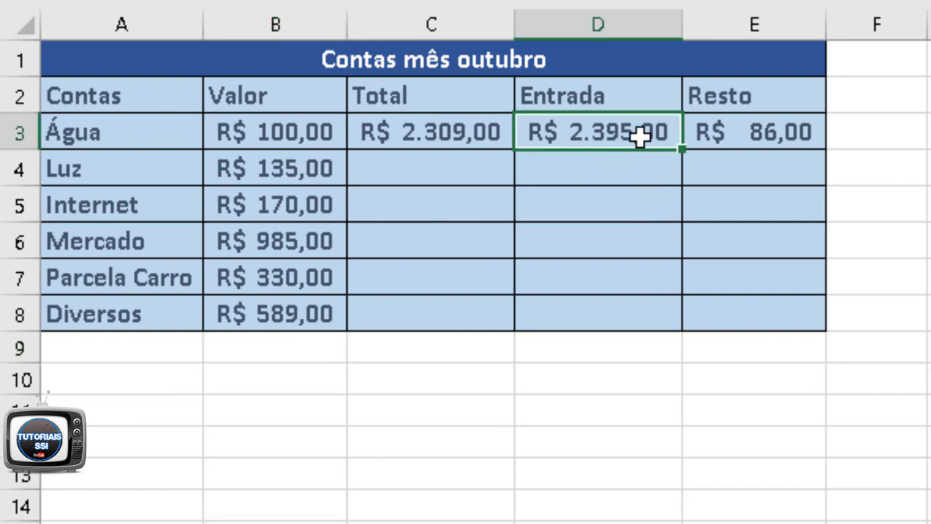
{"action": "left_click", "coordinate": [443, 123]}
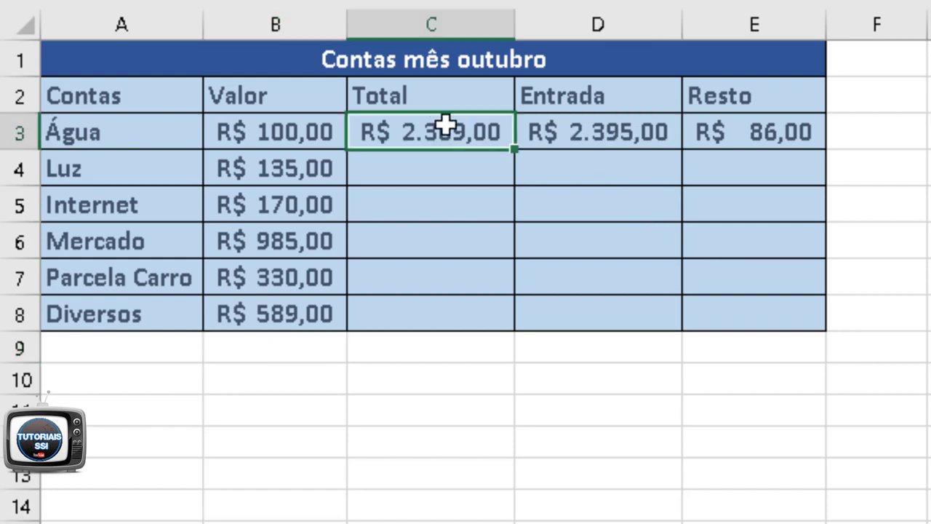
{"action": "left_click", "coordinate": [751, 132]}
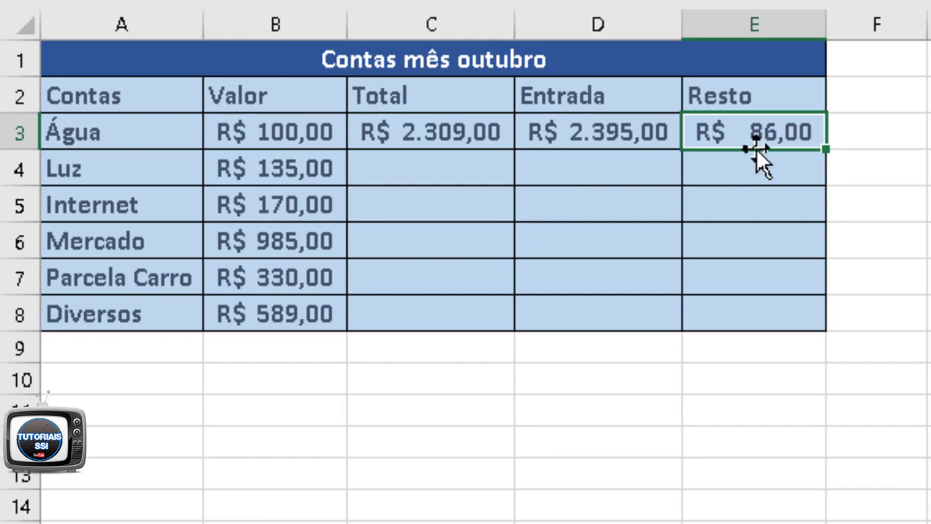
{"action": "left_click", "coordinate": [885, 385]}
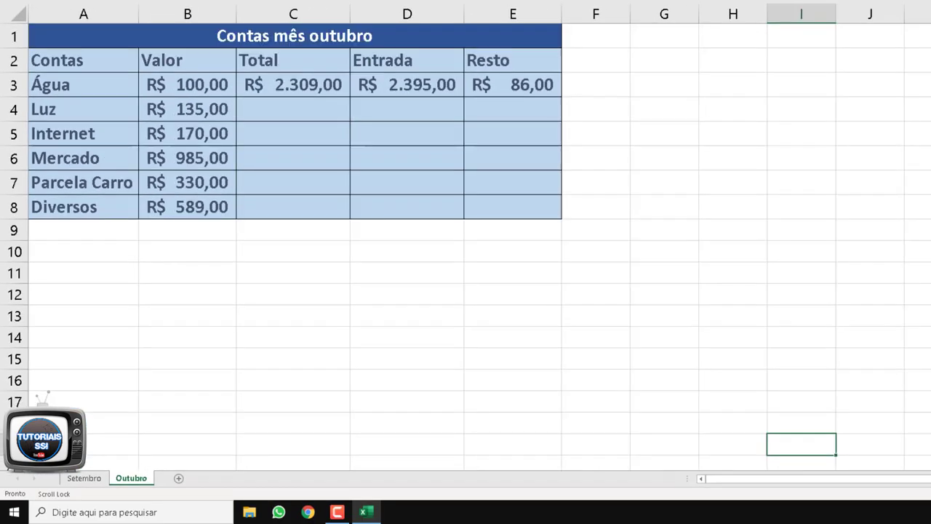
- Return to the Setembro sheet showing Total R$ 1.854,19 and Resto R$ 540,81
{"action": "left_click", "coordinate": [875, 254]}
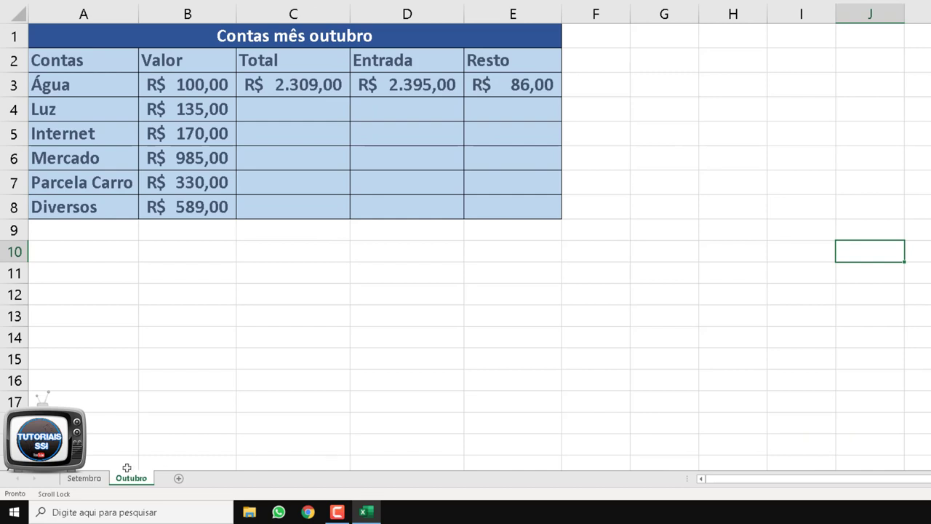
{"action": "left_click", "coordinate": [96, 478]}
{"action": "left_click", "coordinate": [743, 262]}
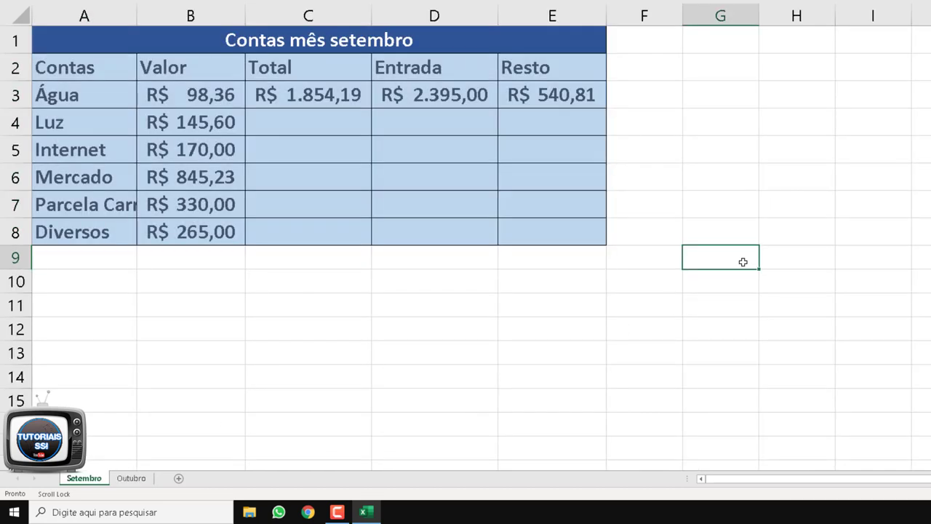